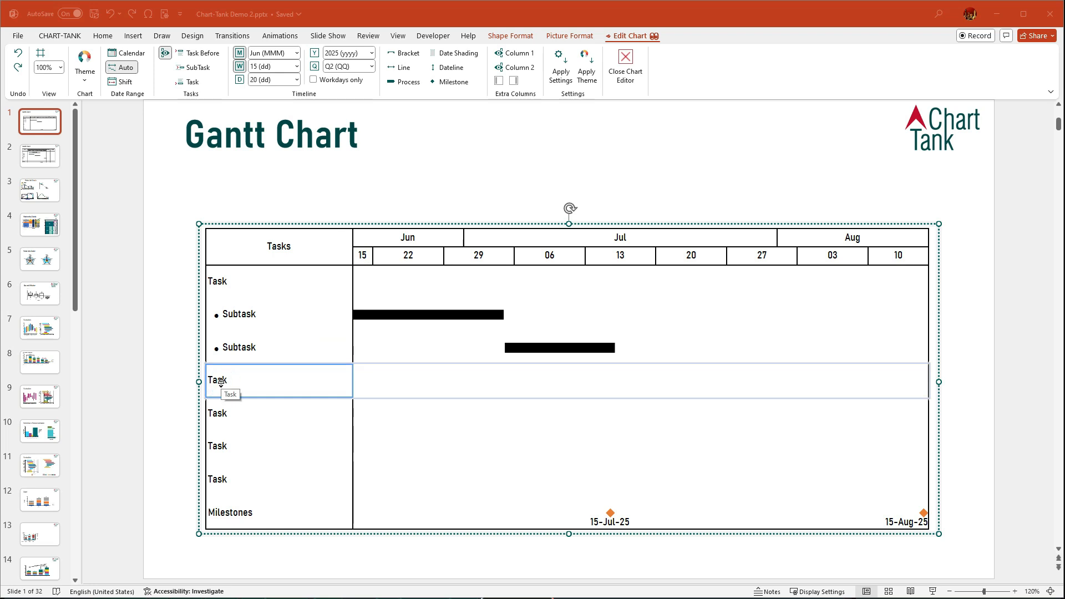
# - Rename the task below the two subtasks as "Phase 2" with "Second Line" on a second line, and add a "Phase 3" task after it
pyautogui.write('Phase 2')
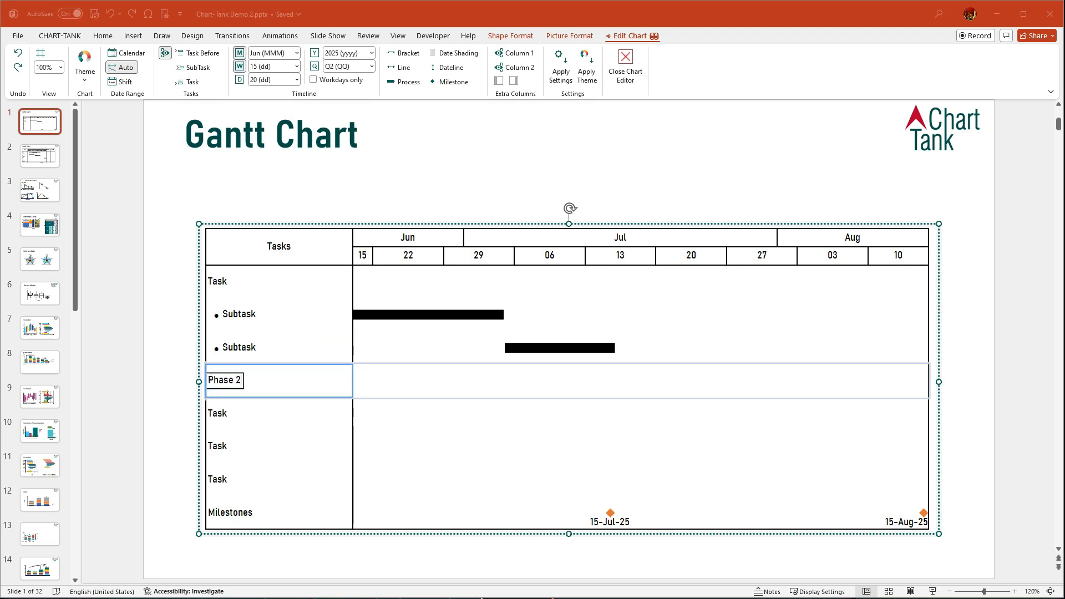
pyautogui.press('Return')
pyautogui.write('Second Line')
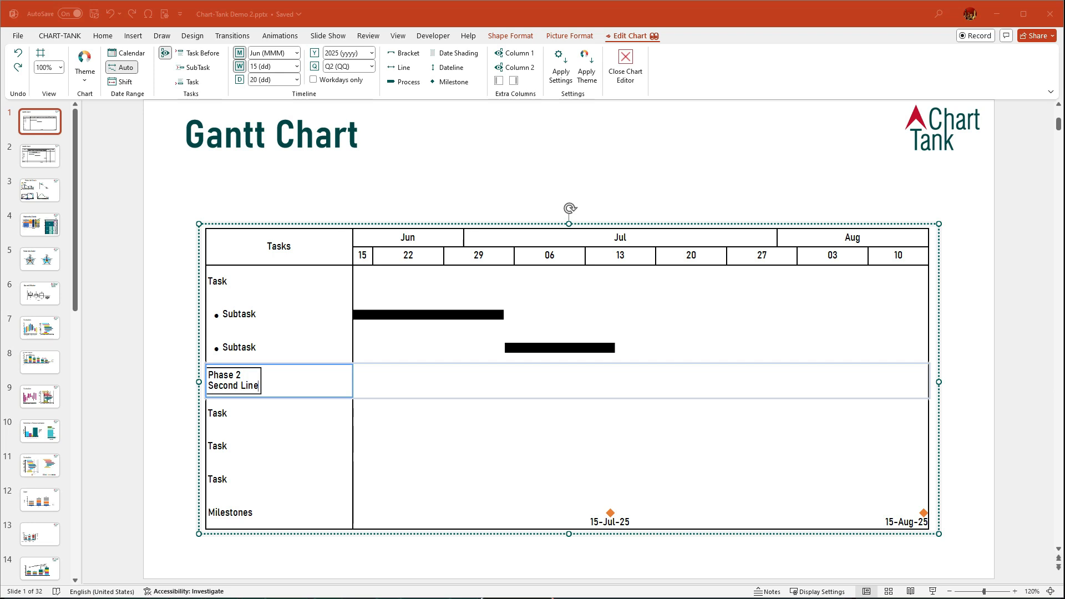
pyautogui.press('Return')
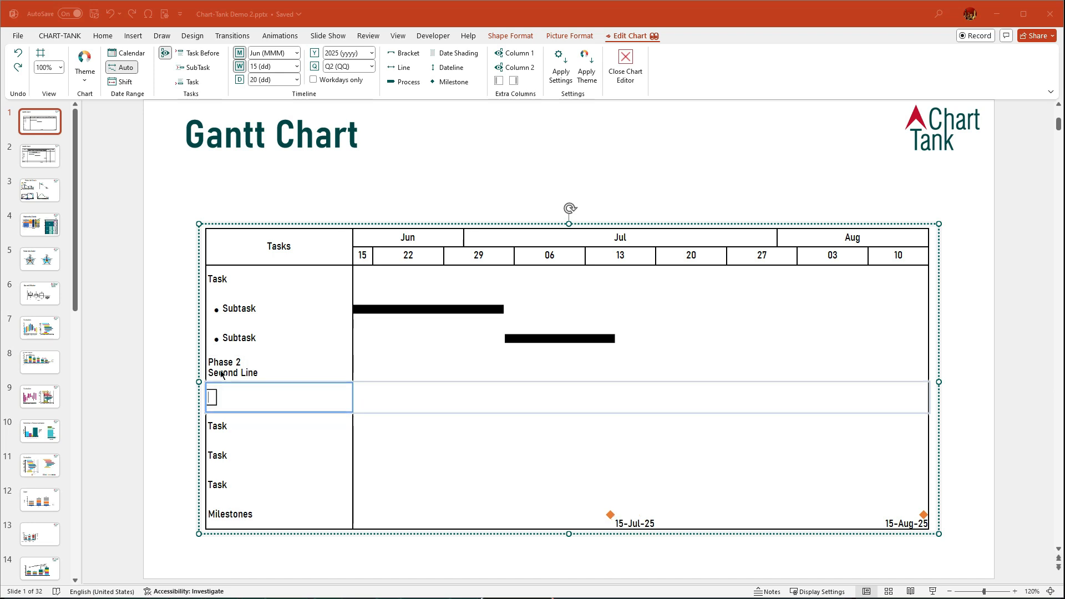
pyautogui.write('Phase 3')
pyautogui.press('Escape')
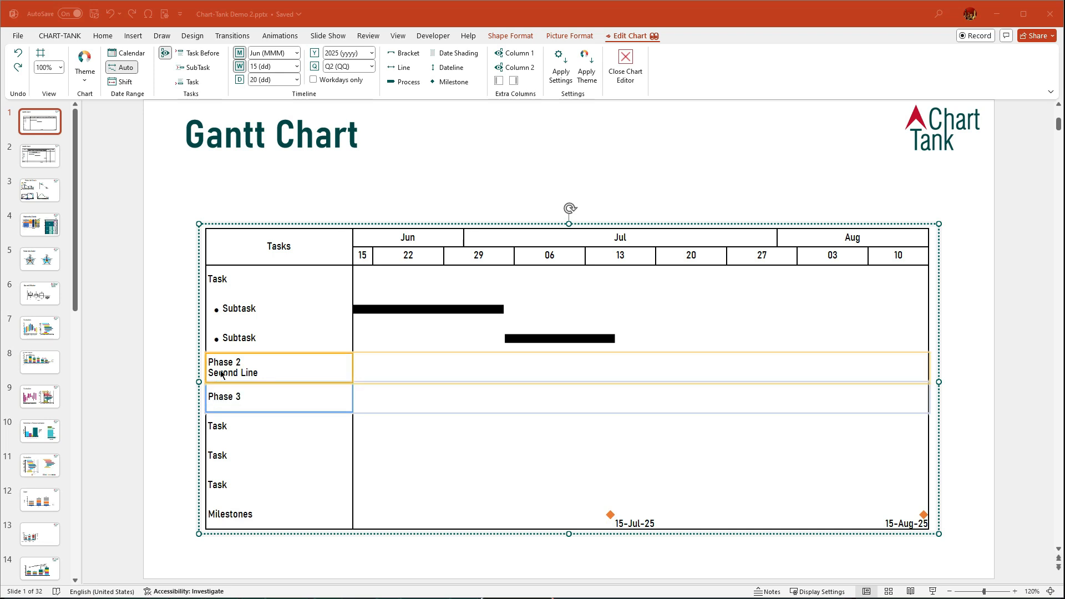
# - Insert a task named "New Task" before the second plain task row below Phase 3
pyautogui.rightClick(218, 459)
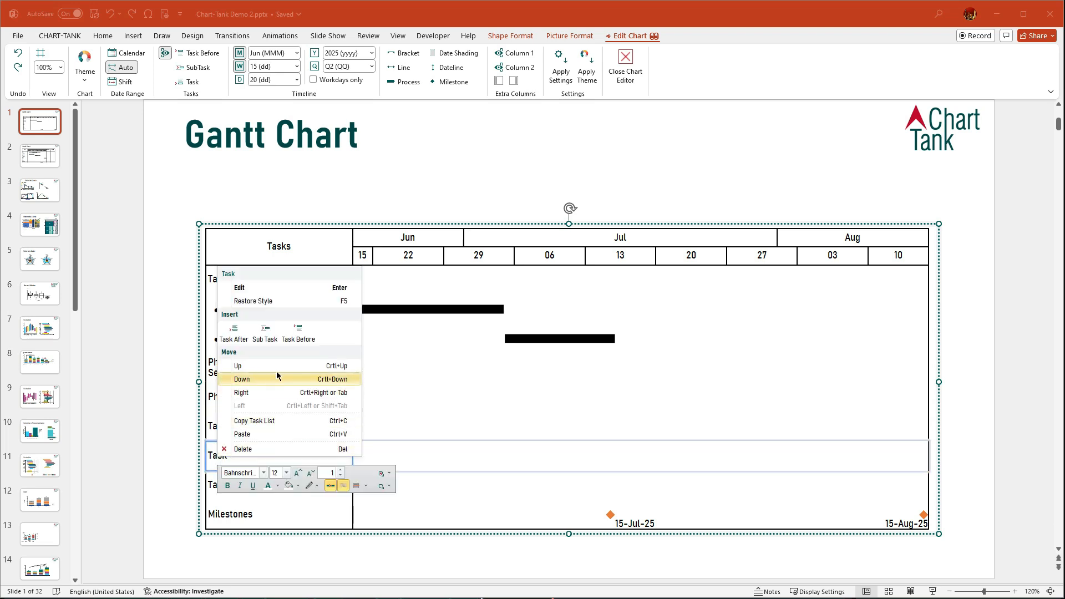
pyautogui.click(297, 341)
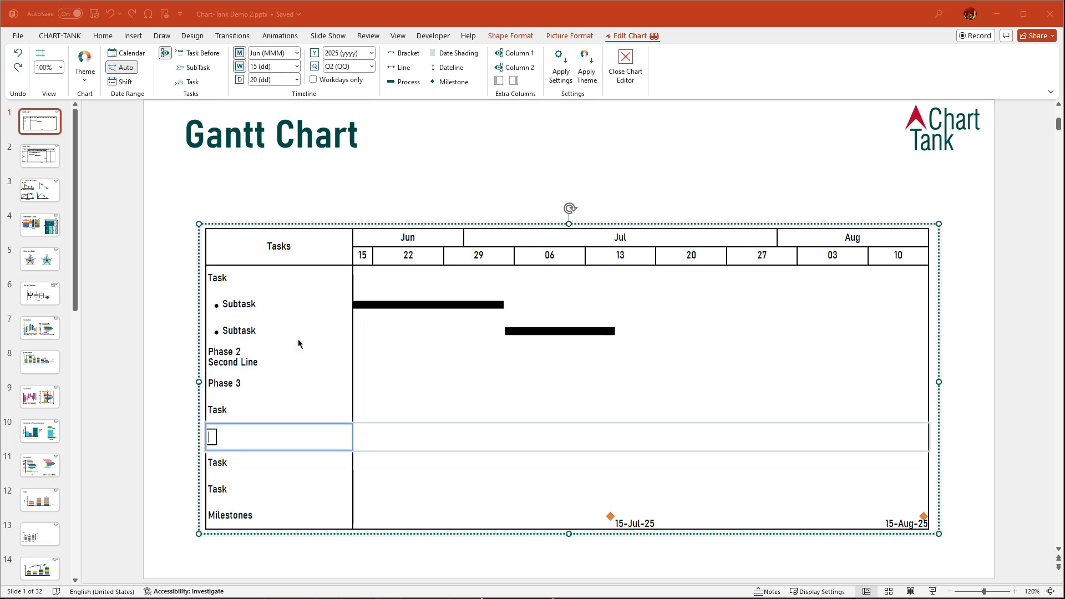
pyautogui.write('New Task')
pyautogui.press('Return')
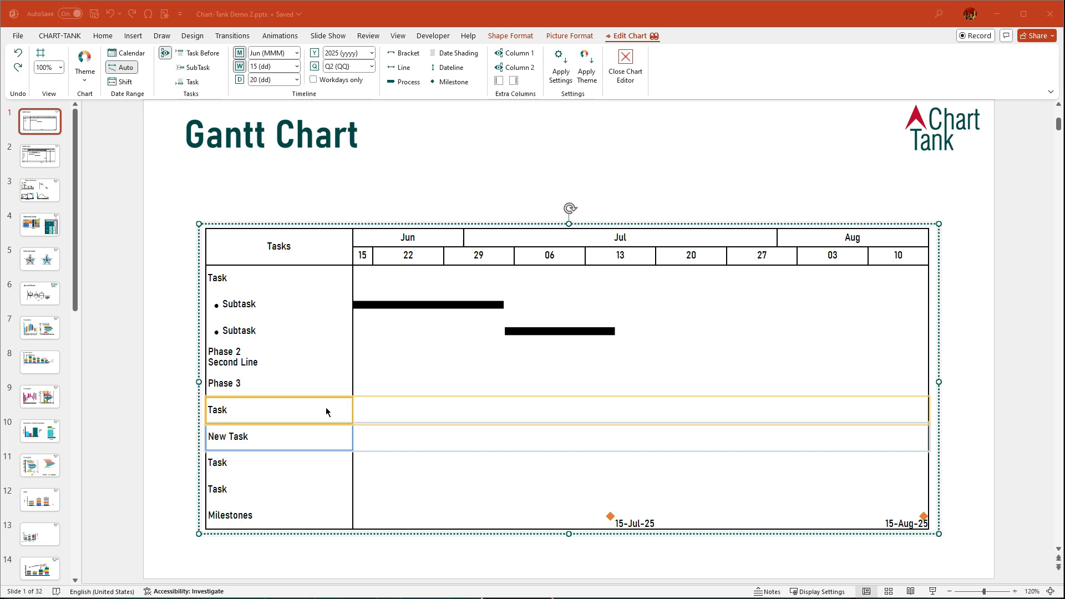
# - Add a subtask named "Sub Task" under the task directly below Phase 3
pyautogui.rightClick(258, 415)
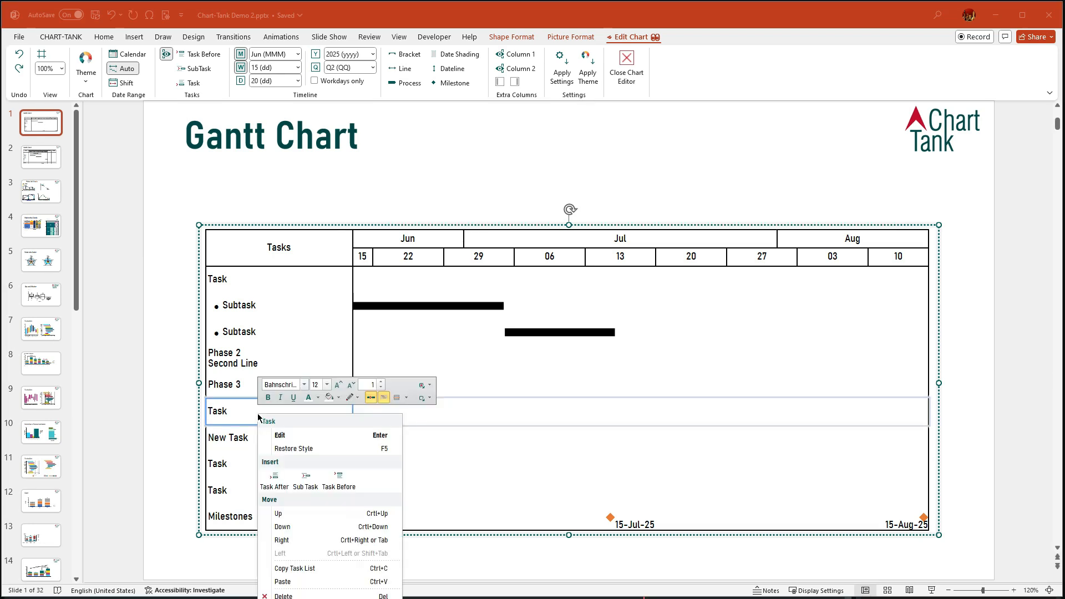
pyautogui.click(304, 480)
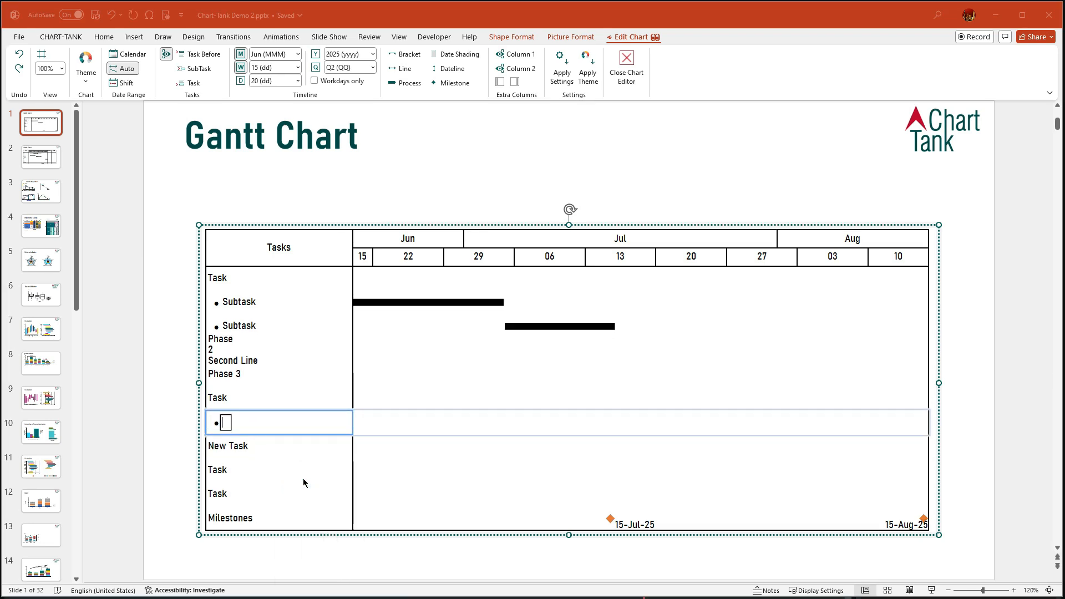
pyautogui.write('Sub Task')
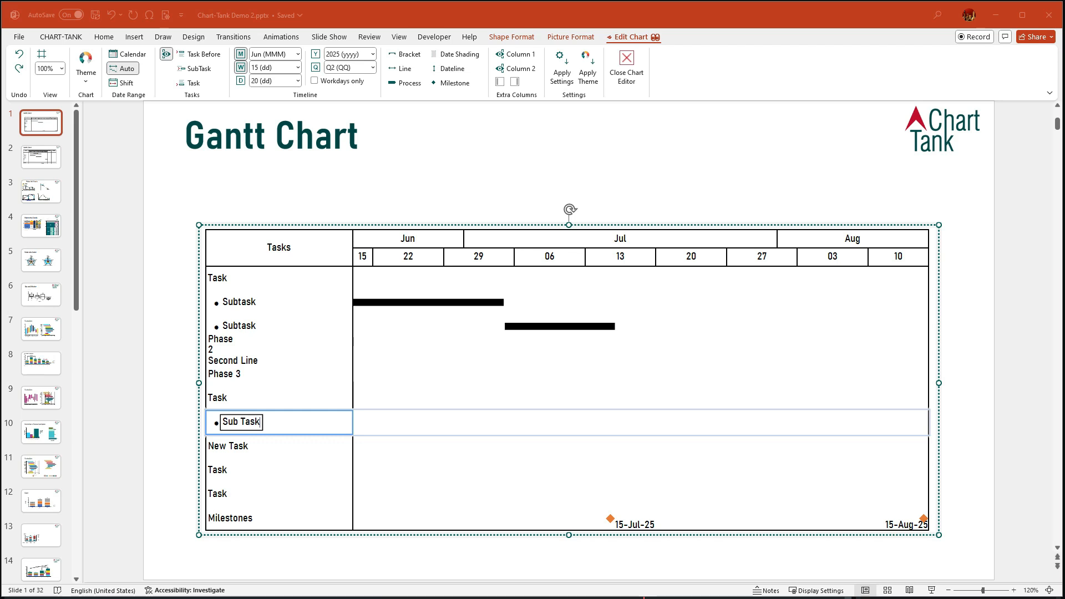
# - Indent the New Task row to subtask level and return it to task level
pyautogui.click(242, 446)
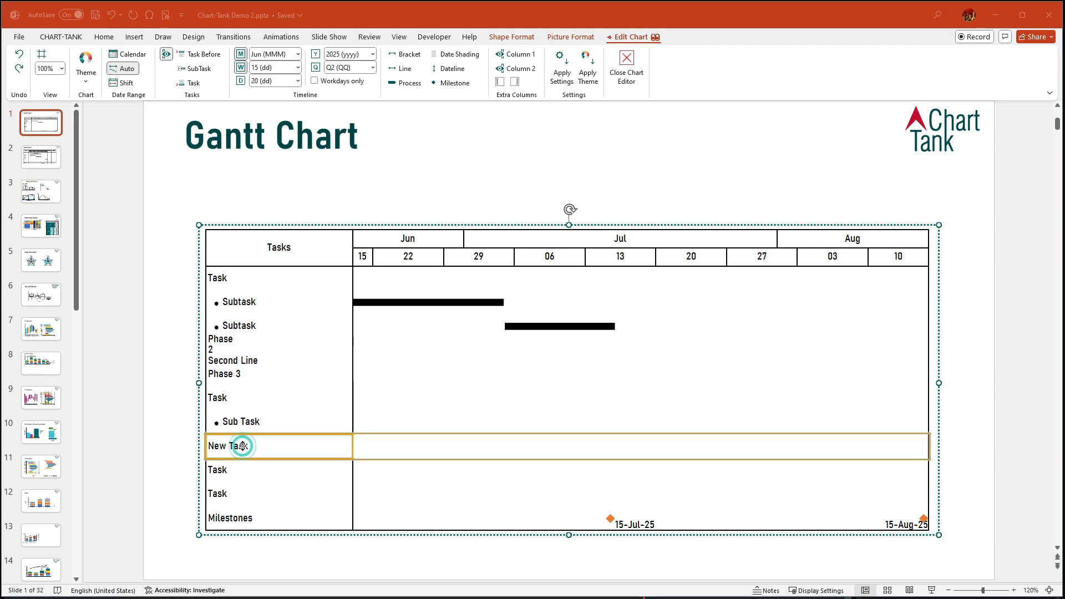
pyautogui.press('Tab')
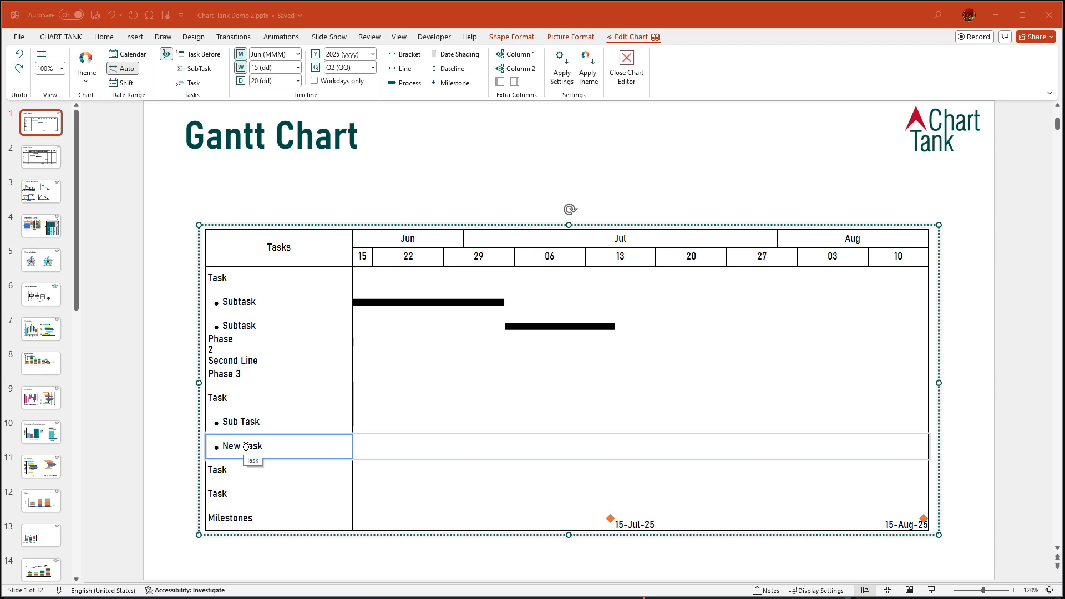
pyautogui.hotkey('shift', 'Tab')
# - Move New Task directly below Phase 3, and move the task following Sub Task above it and delete that task
pyautogui.moveTo(238, 435); pyautogui.dragTo(237, 391)
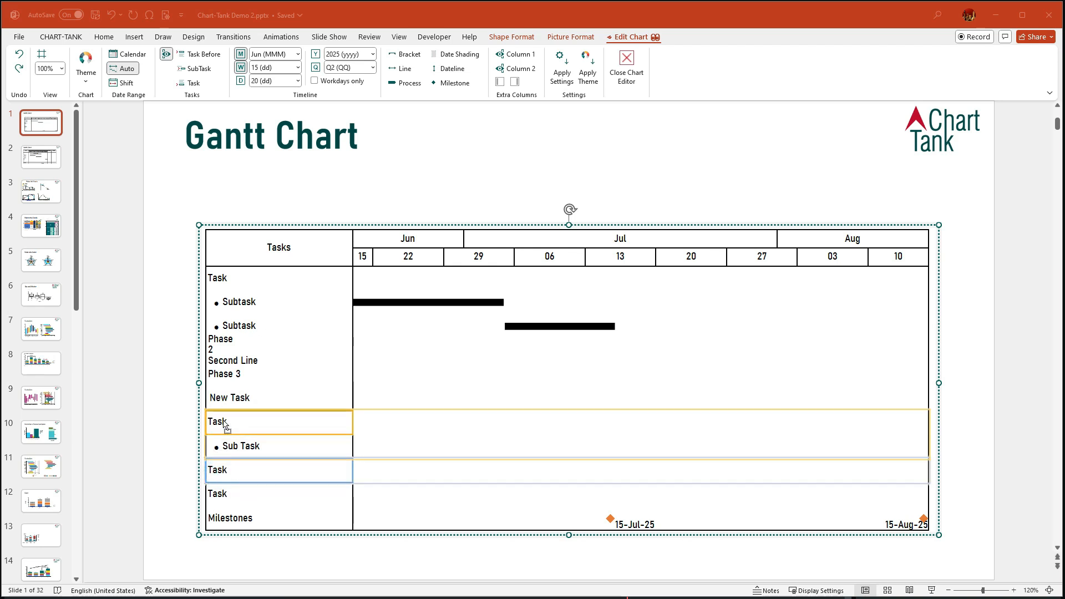
pyautogui.moveTo(226, 398); pyautogui.dragTo(225, 396)
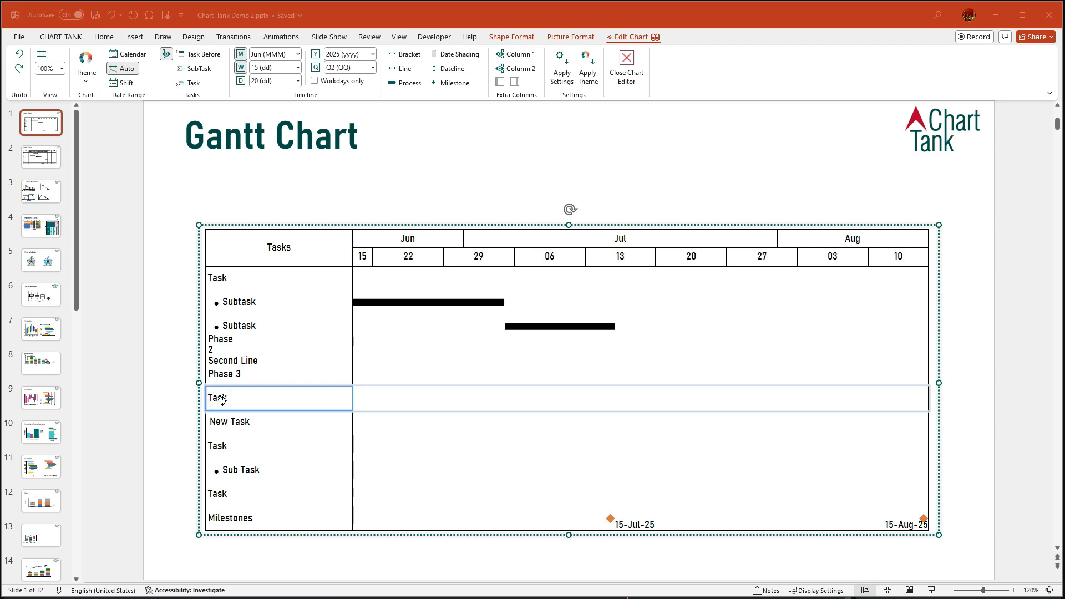
pyautogui.press('Delete')
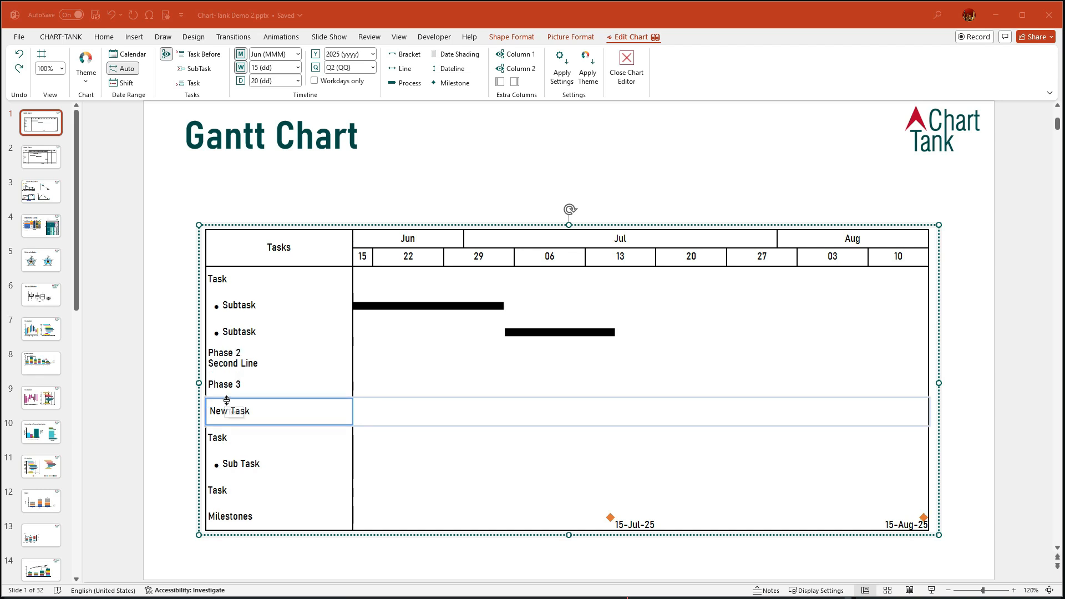
# - Rename the Tasks column header as "Activities", and add horizontal separator lines and alternating grey shading to the task rows
pyautogui.click(283, 251)
pyautogui.write('Activities')
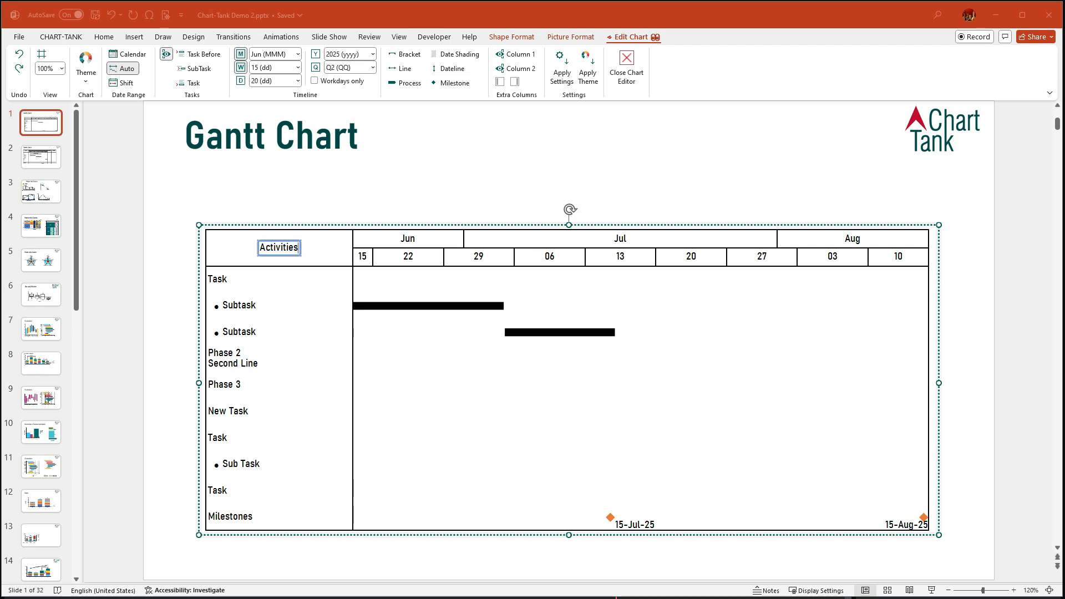
pyautogui.rightClick(337, 244)
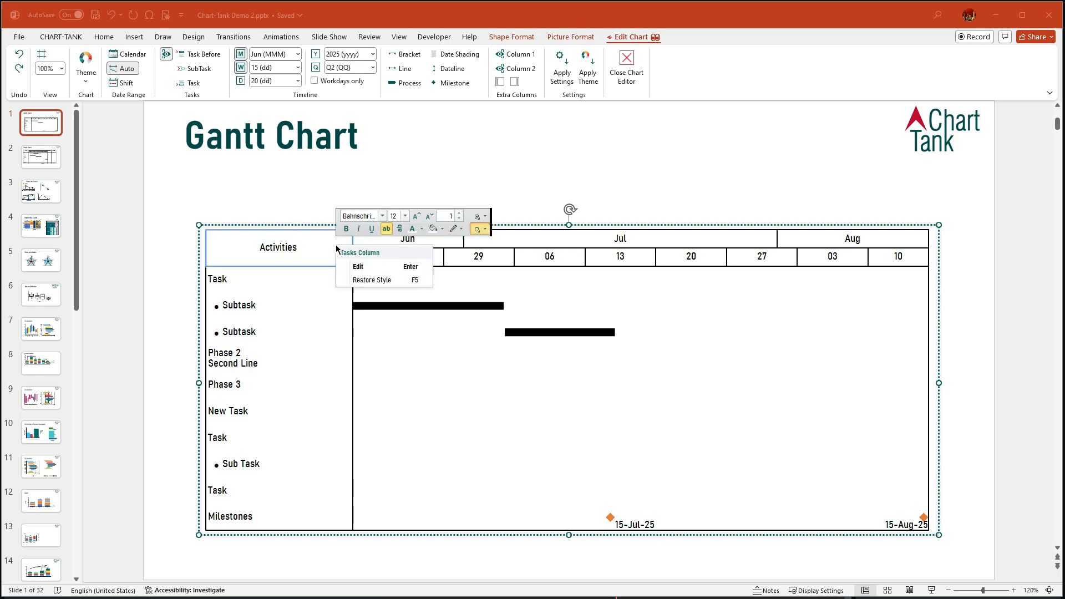
pyautogui.click(483, 229)
pyautogui.click(530, 278)
pyautogui.click(530, 294)
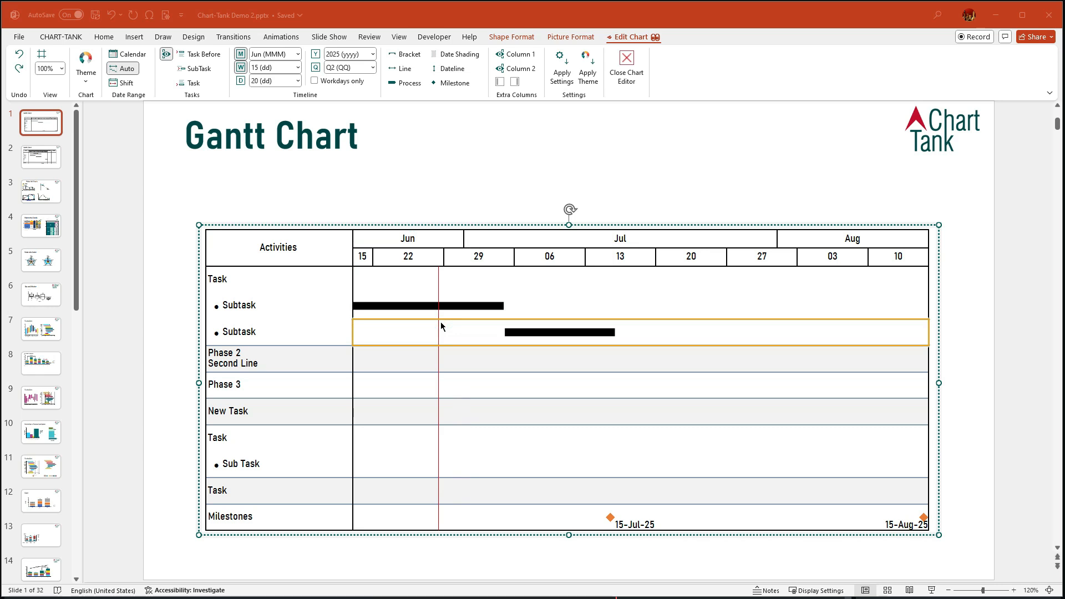
# - Set the chart's date range in the calendar to start 6/2/2025 and end 8/29/2025
pyautogui.click(499, 243)
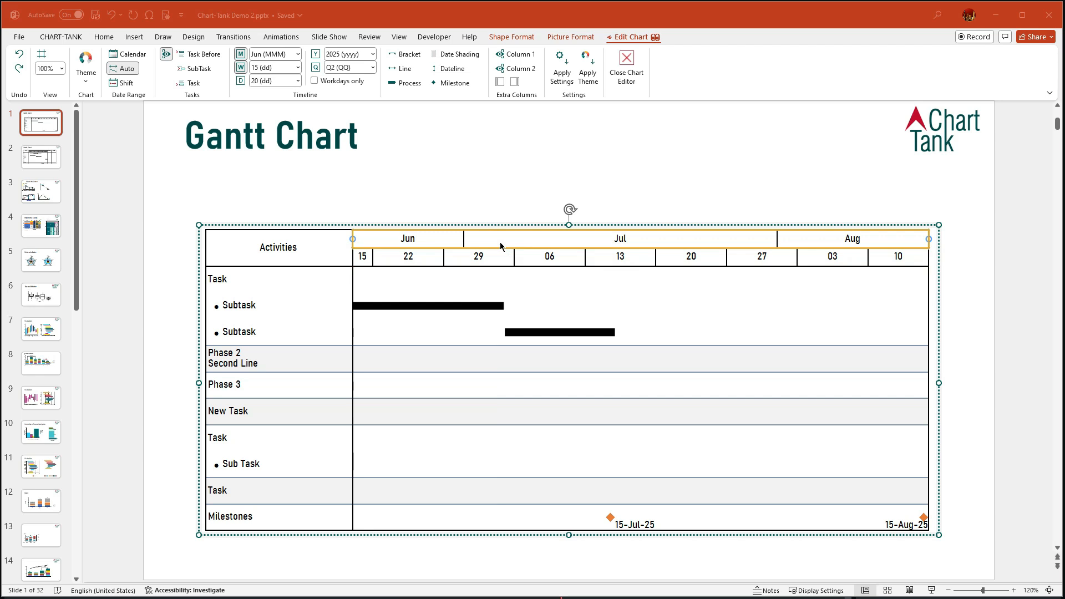
pyautogui.doubleClick(500, 244)
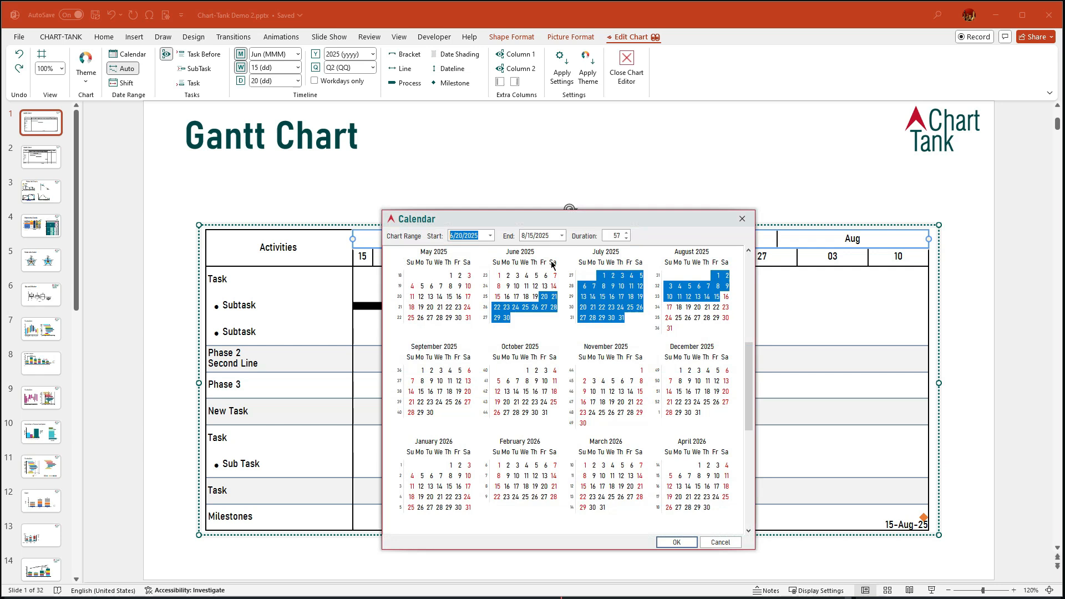
pyautogui.click(509, 277)
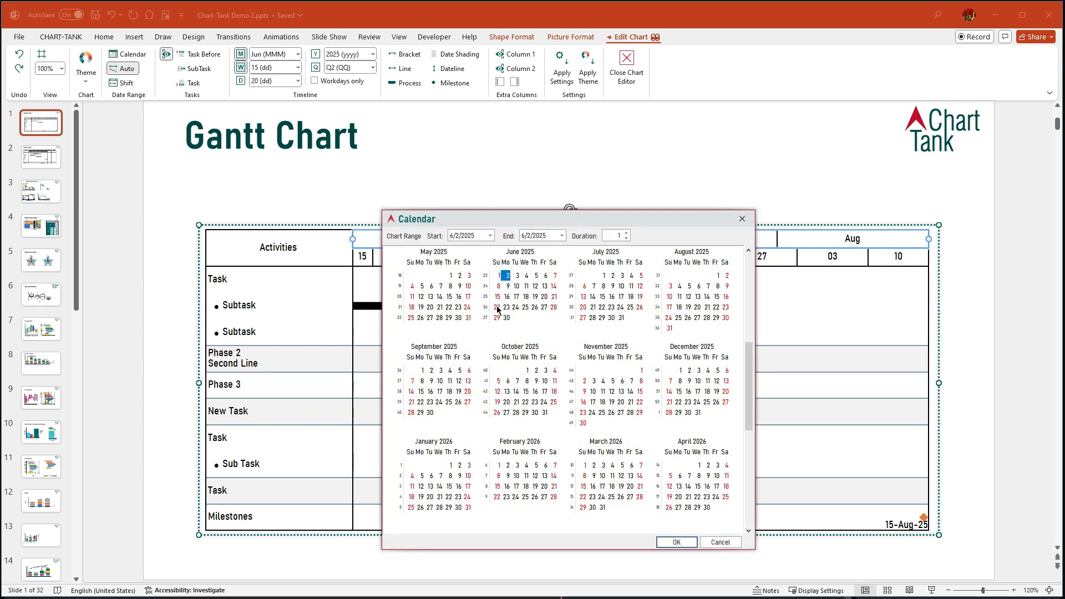
pyautogui.click(696, 319)
pyautogui.click(716, 318)
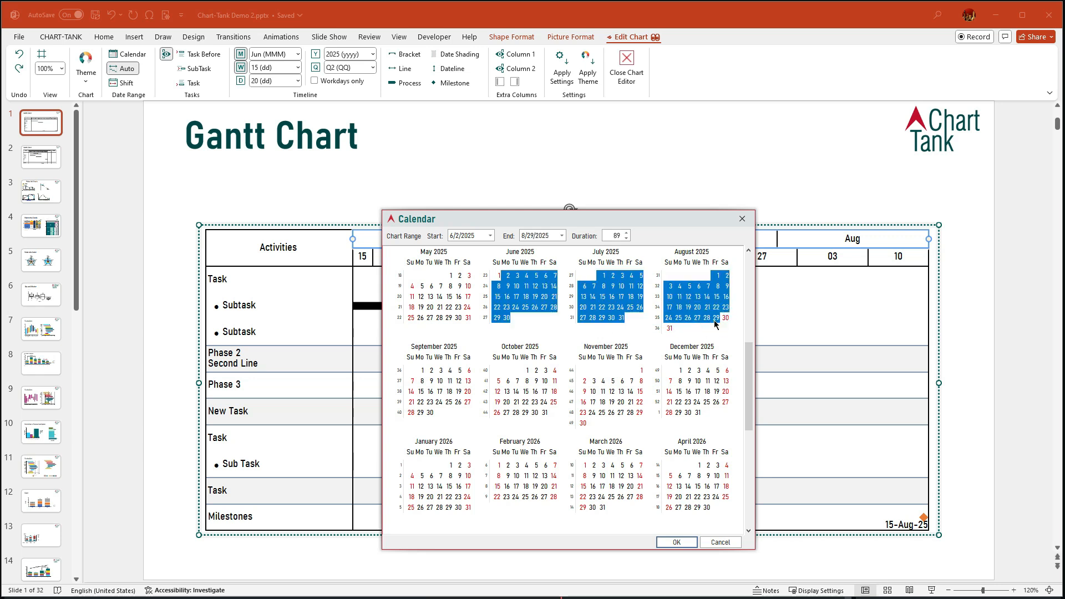
pyautogui.click(687, 543)
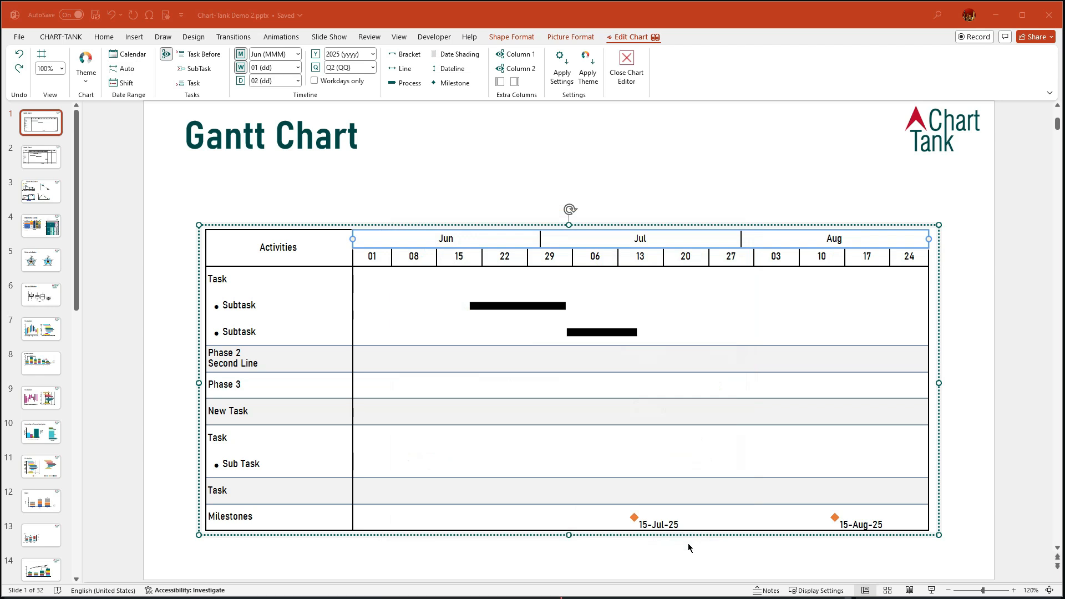
# - Trim the first two weeks and the last week from the timeline, and restore the automatic date range by content
pyautogui.click(357, 258)
pyautogui.moveTo(388, 258); pyautogui.dragTo(435, 258)
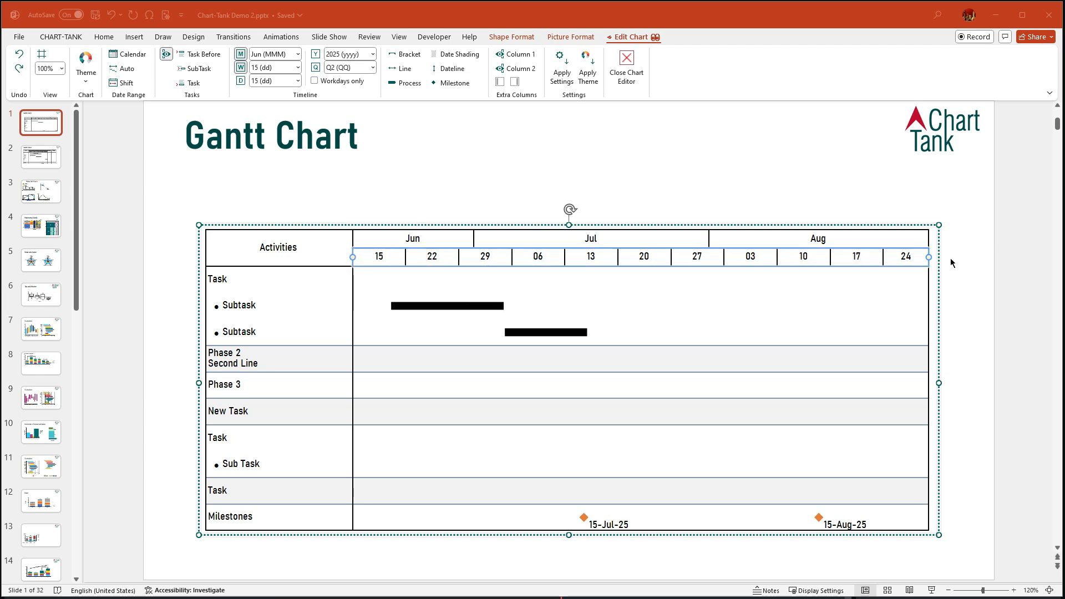
pyautogui.moveTo(929, 257); pyautogui.dragTo(878, 257)
pyautogui.rightClick(798, 244)
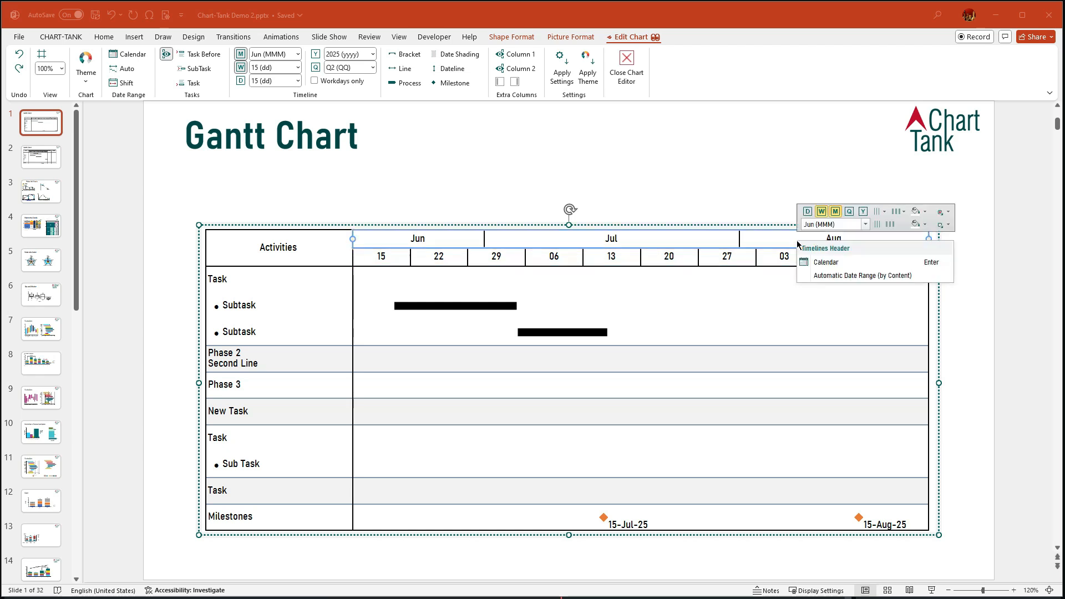
pyautogui.click(812, 276)
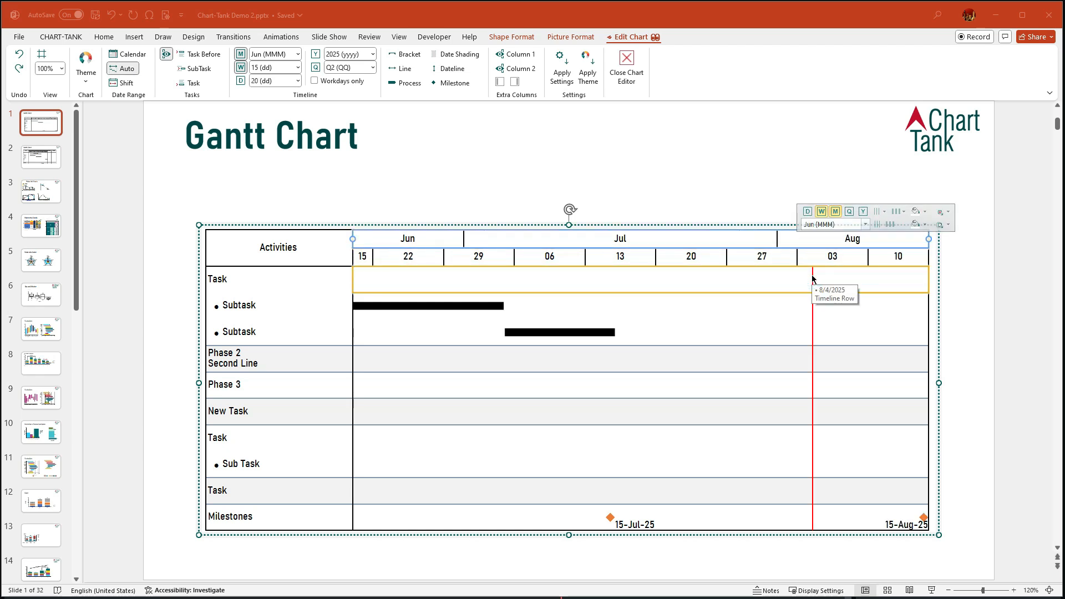
# - Try vertical week gridlines across the timeline area and turn them off
pyautogui.rightClick(521, 256)
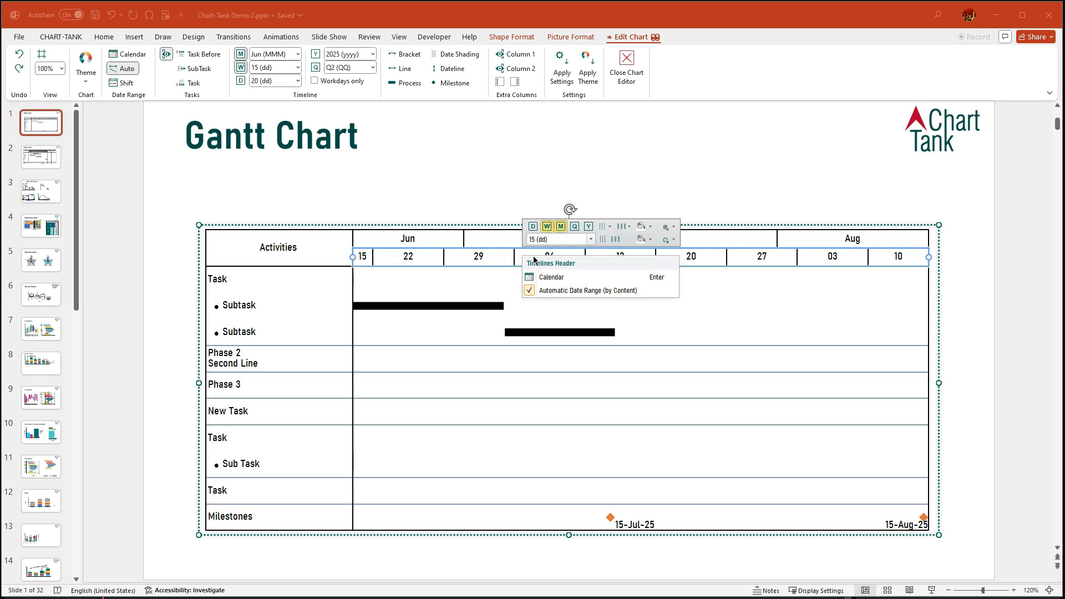
pyautogui.click(603, 242)
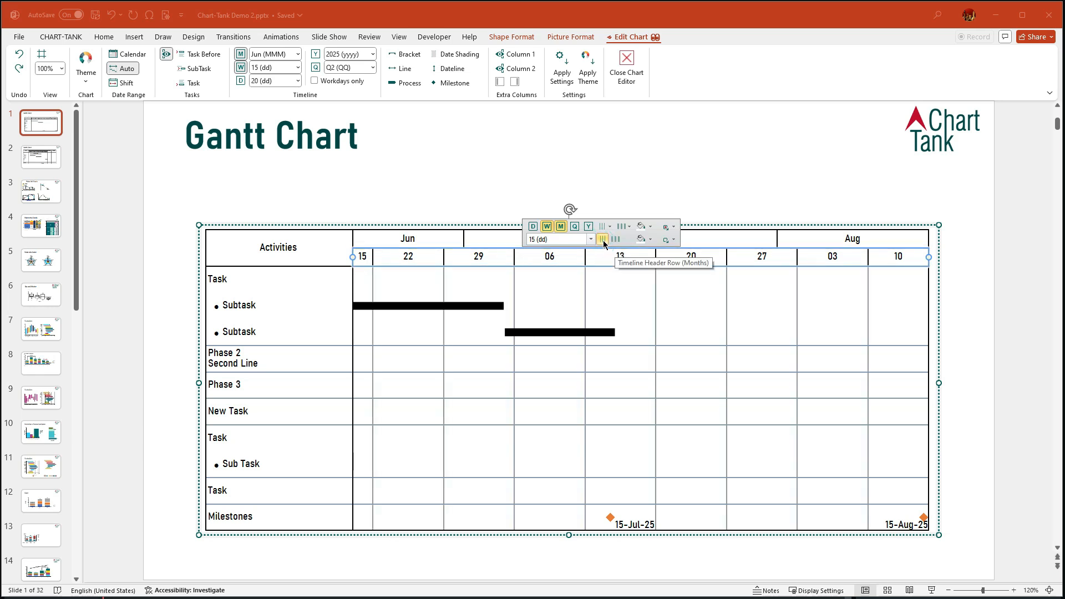
pyautogui.click(614, 240)
pyautogui.click(602, 242)
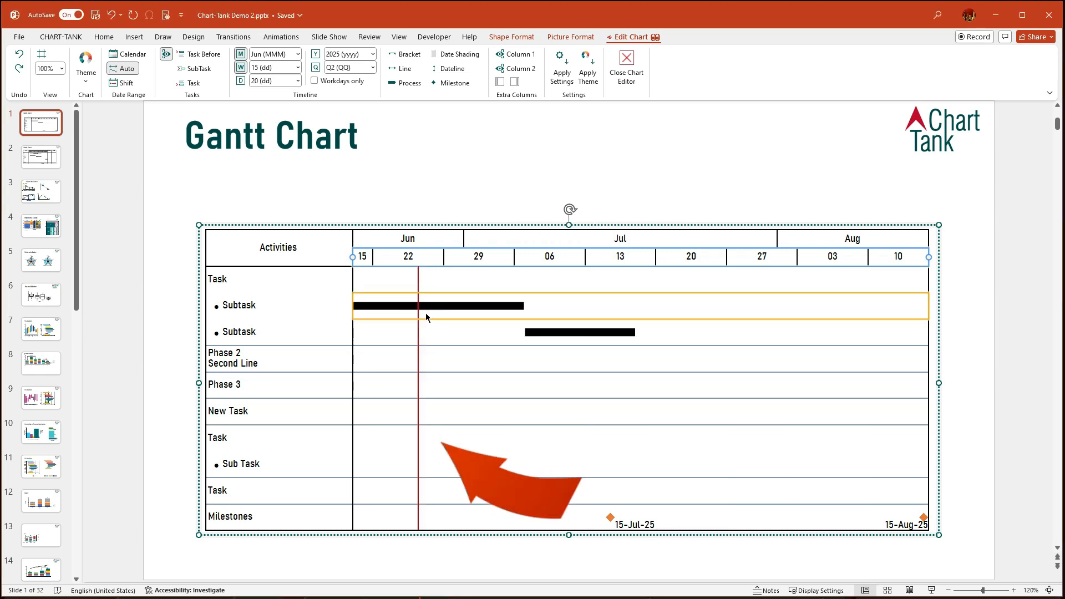
# - Extend the first subtask's bar so it runs from 6/19/2025 to 7/8/2025
pyautogui.click(431, 307)
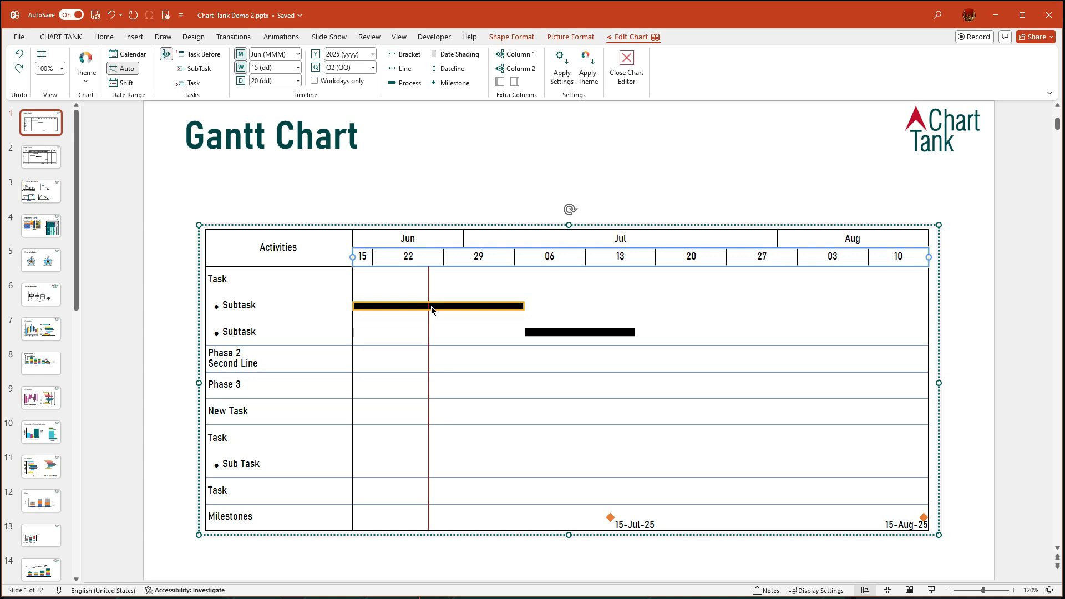
pyautogui.click(432, 310)
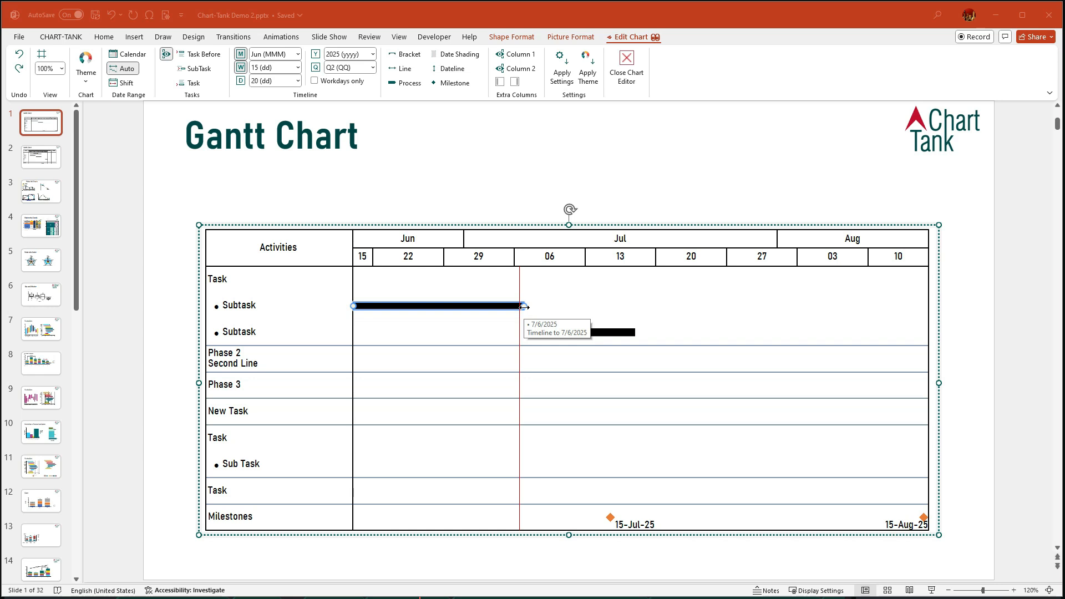
pyautogui.moveTo(523, 307); pyautogui.dragTo(541, 307)
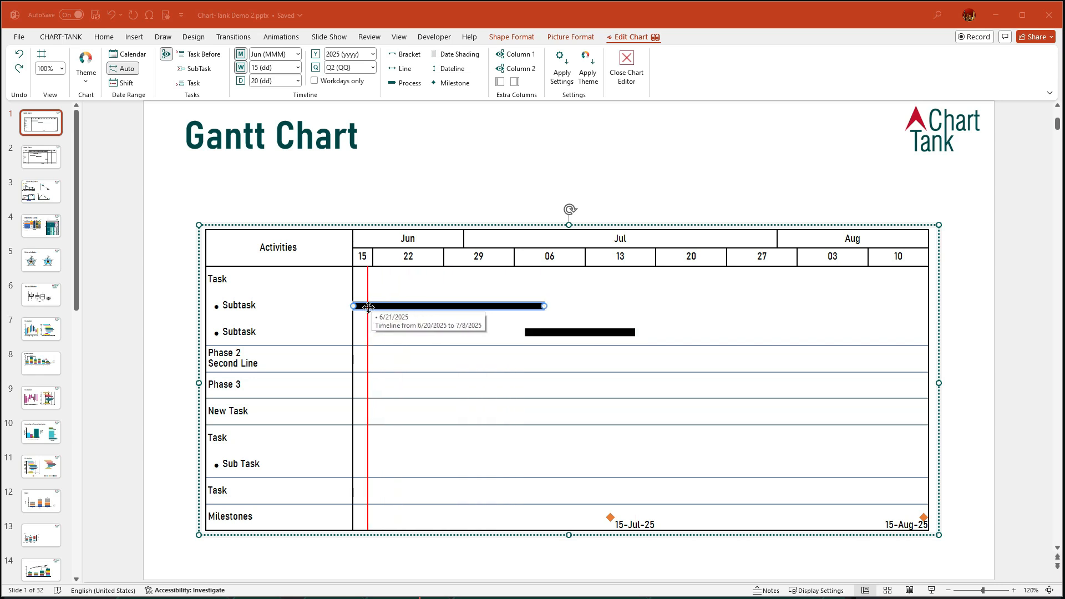
pyautogui.moveTo(356, 308); pyautogui.dragTo(342, 309)
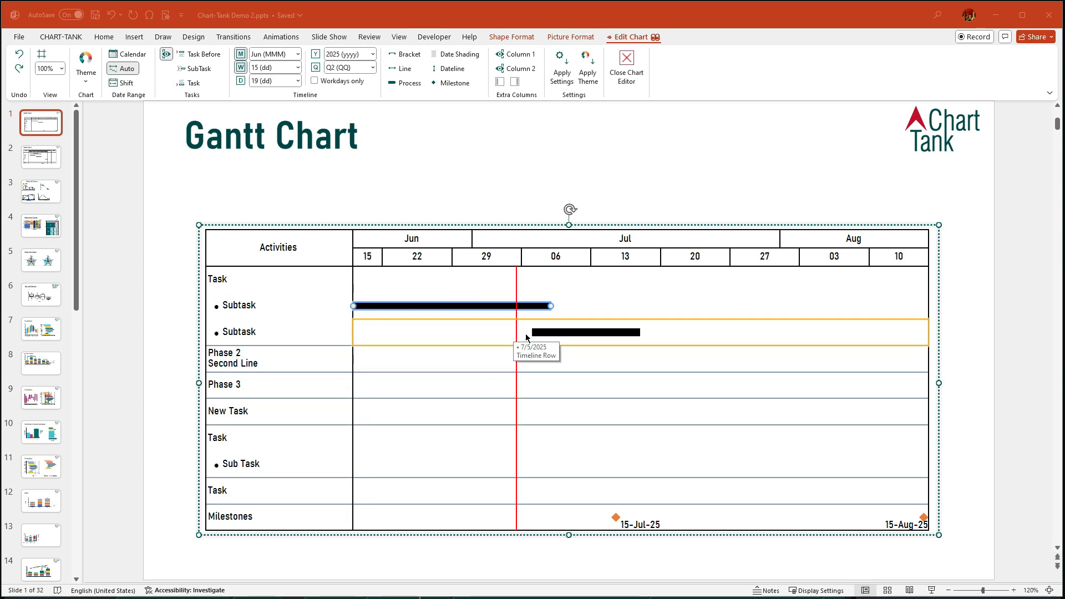
# - Shift the second subtask's bar so it runs from 7/9/2025 to 7/19/2025
pyautogui.click(557, 334)
pyautogui.moveTo(556, 334); pyautogui.dragTo(574, 332)
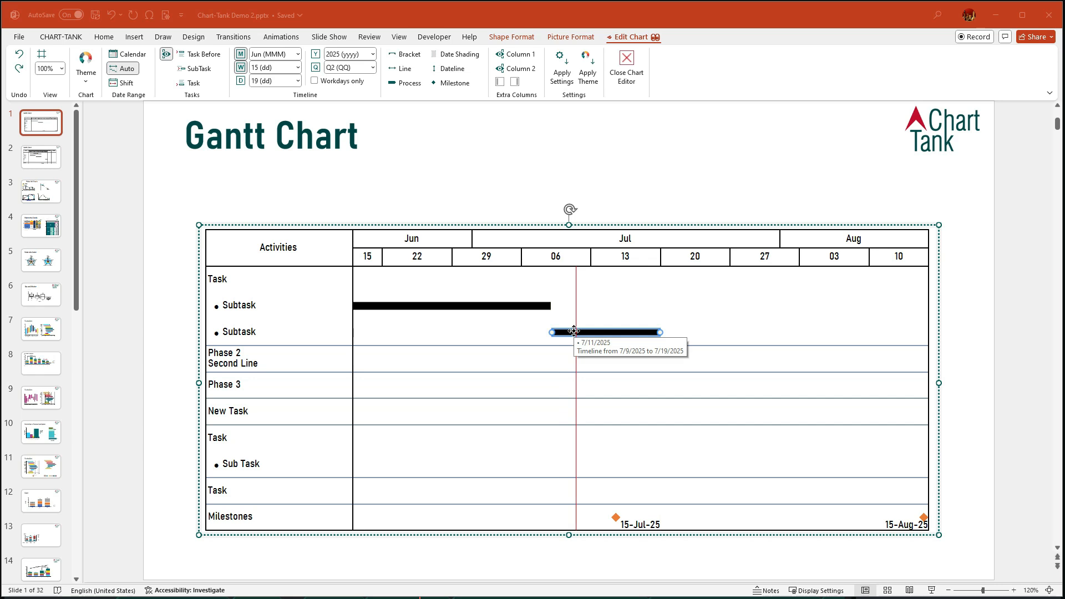
pyautogui.click(573, 332)
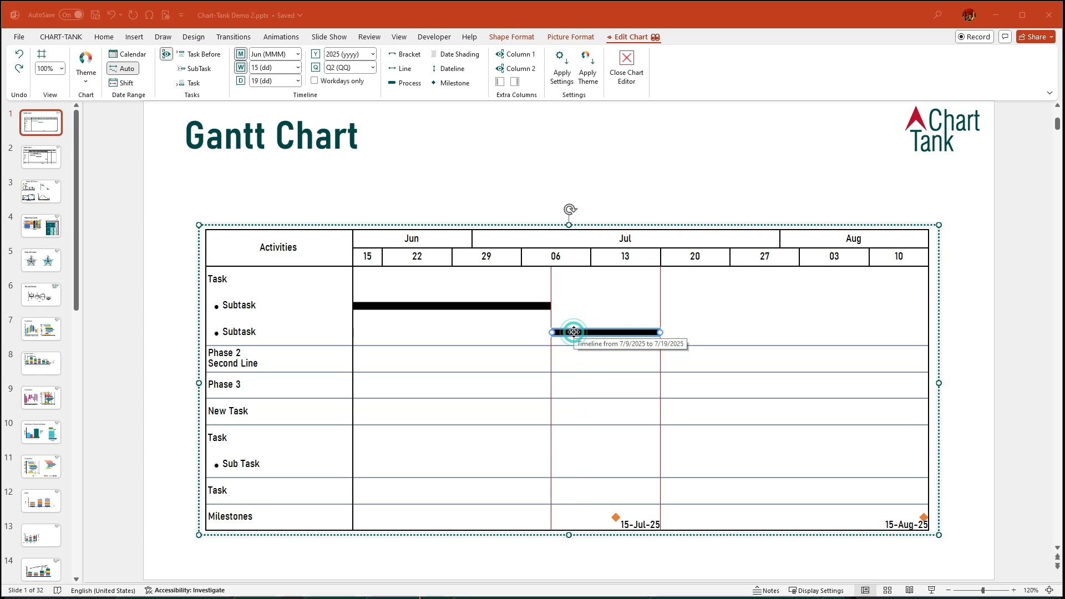
# - Extend the second subtask's bar in the calendar so it runs from 7/9/2025 to 7/22/2025
pyautogui.doubleClick(574, 331)
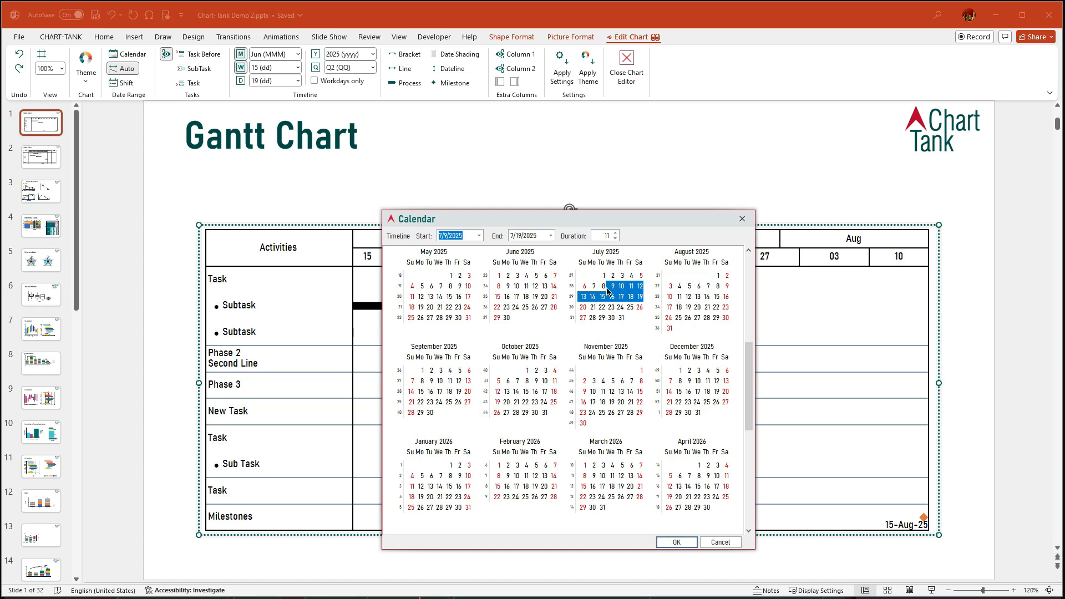
pyautogui.moveTo(614, 289); pyautogui.dragTo(604, 312)
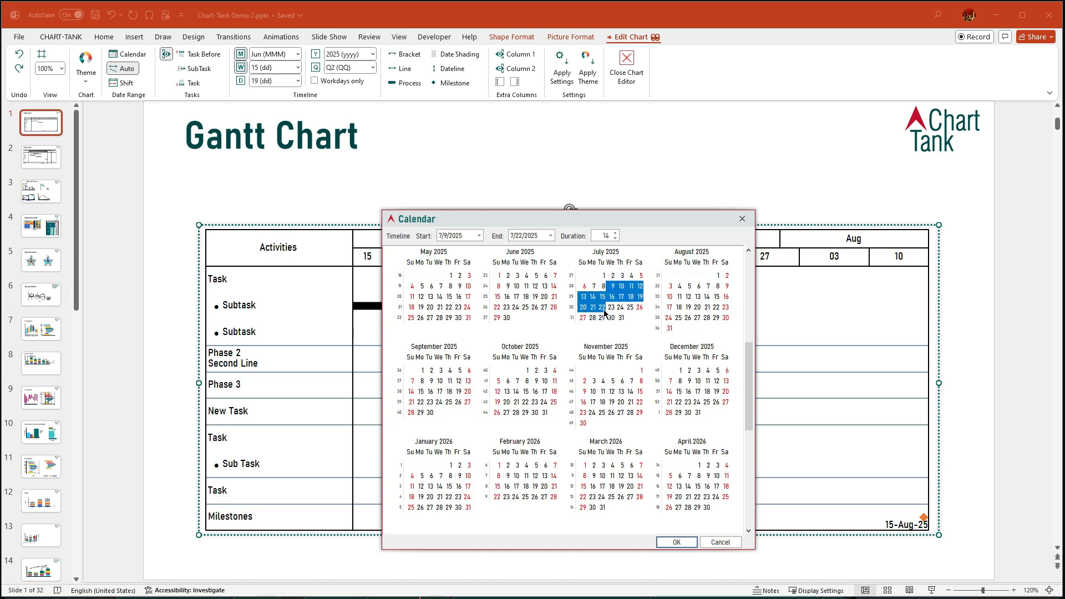
pyautogui.click(687, 543)
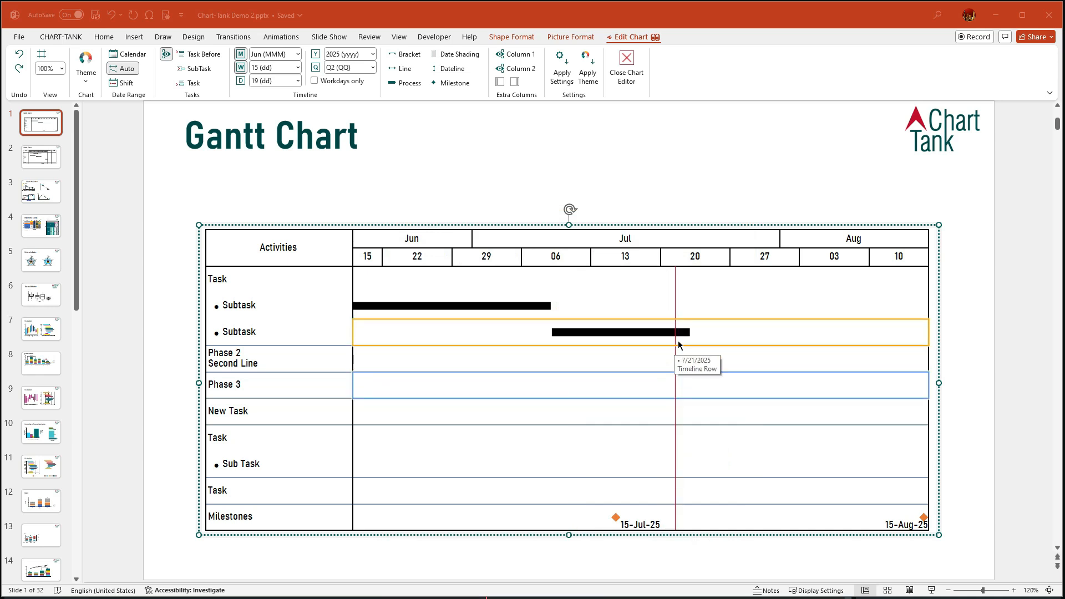
# - Apply the outline style to the second subtask's bar and set its fill colour to blue
pyautogui.click(687, 330)
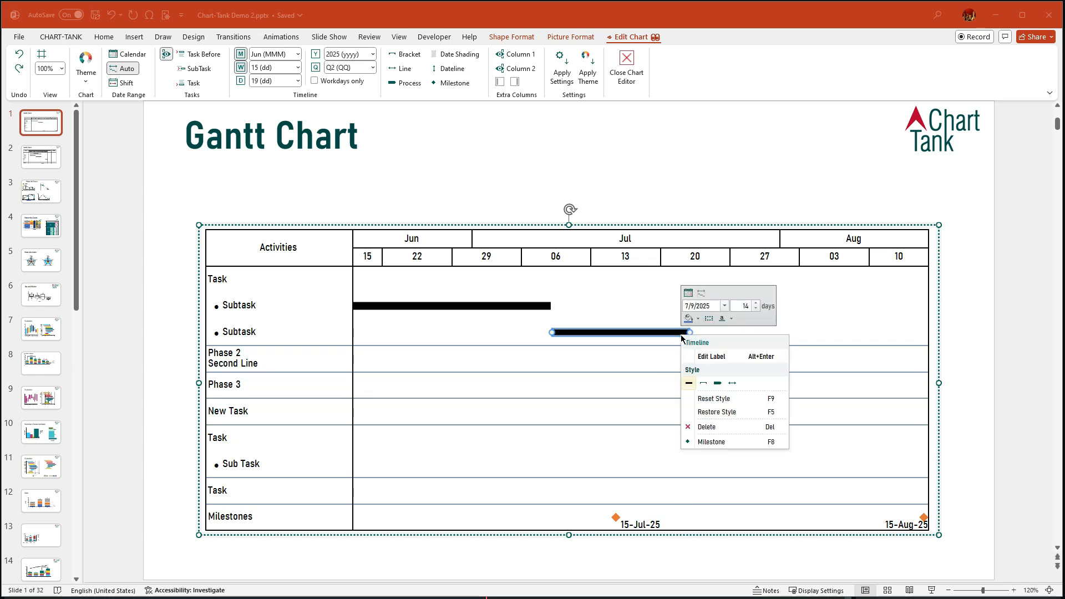
pyautogui.click(709, 318)
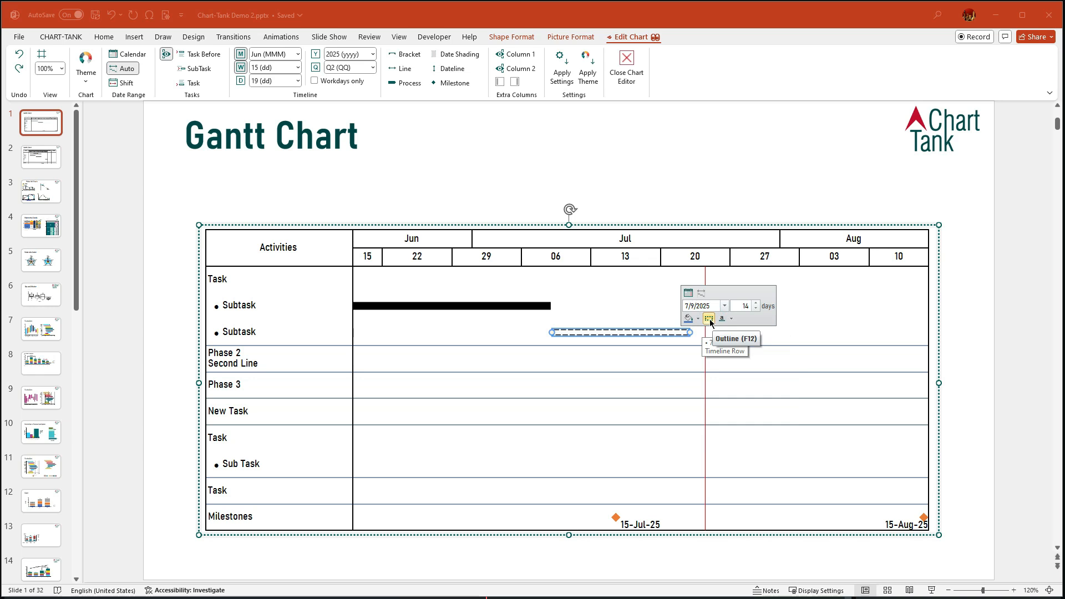
pyautogui.click(698, 319)
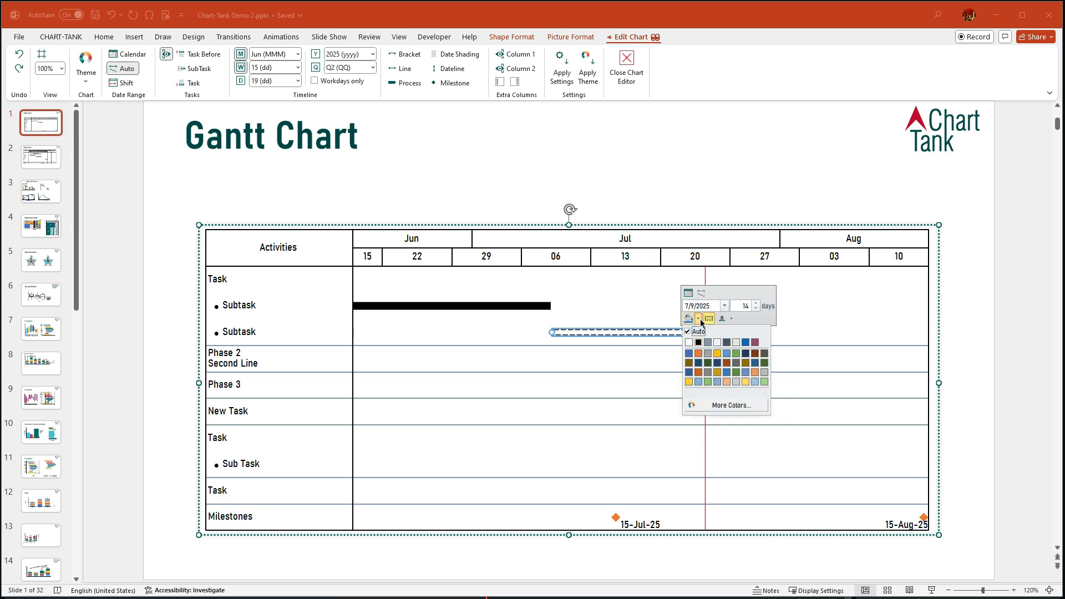
pyautogui.click(688, 355)
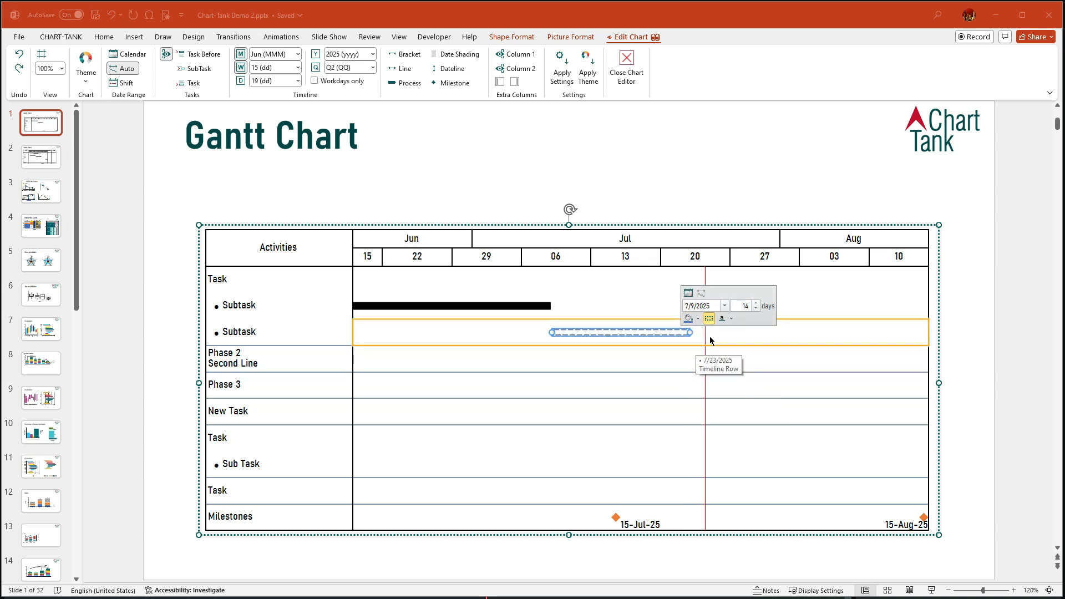
# - Label the second subtask's bar with its From - To Dates and turn its outline style off
pyautogui.click(731, 320)
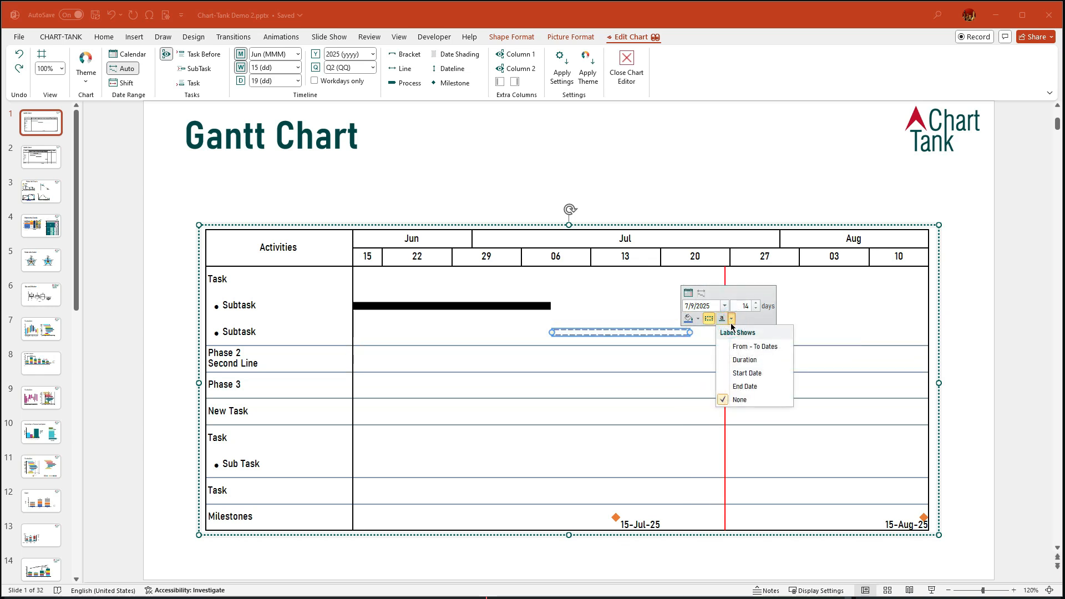
pyautogui.click(745, 346)
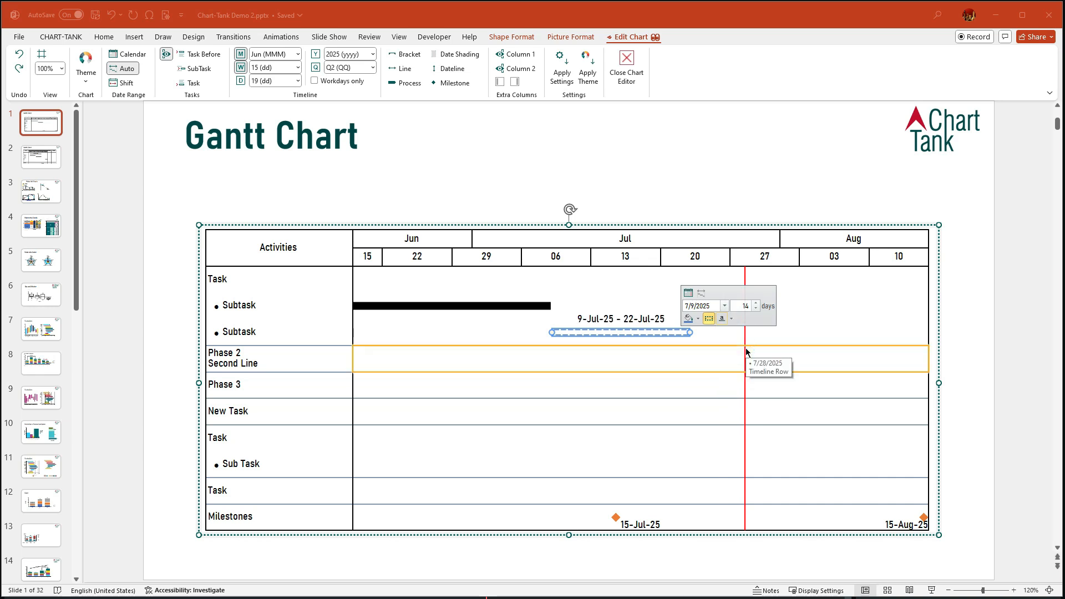
pyautogui.click(708, 318)
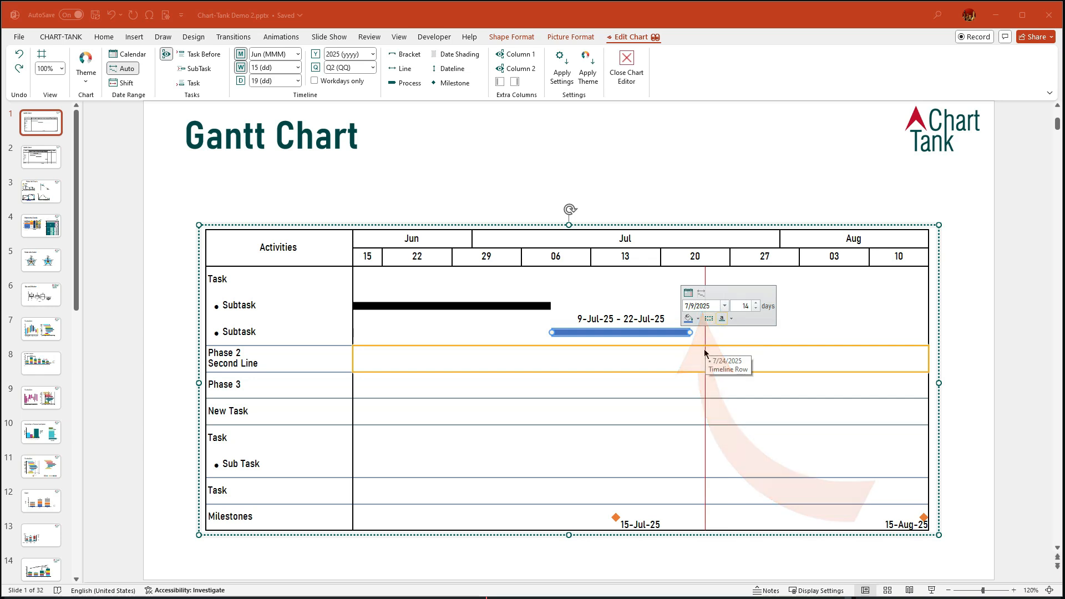
pyautogui.click(702, 354)
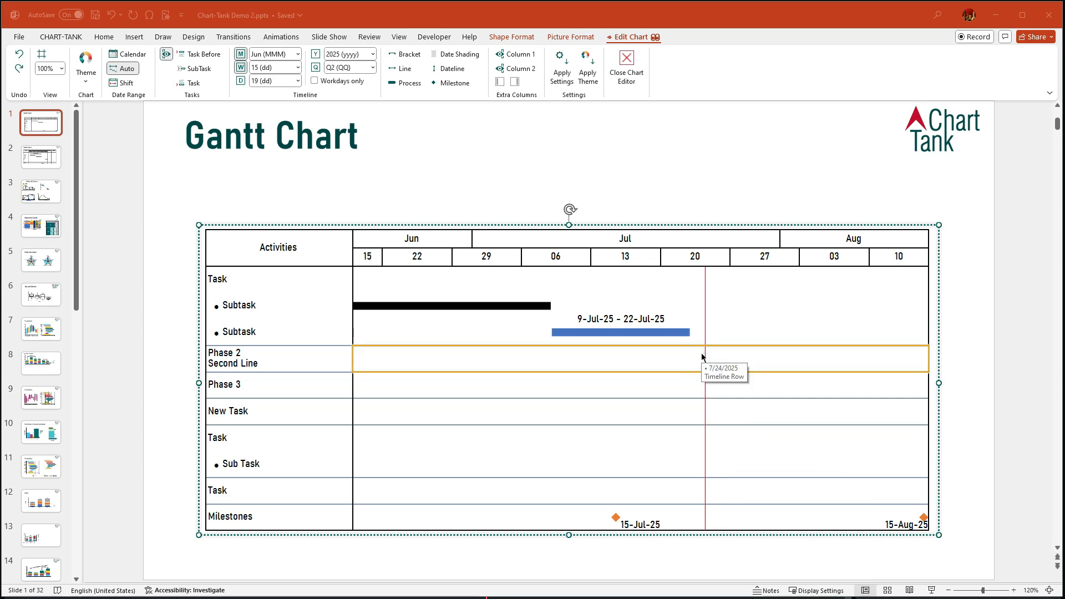
# - Insert a bar in the Phase 3 row, starting in the week of 27 July
pyautogui.rightClick(740, 392)
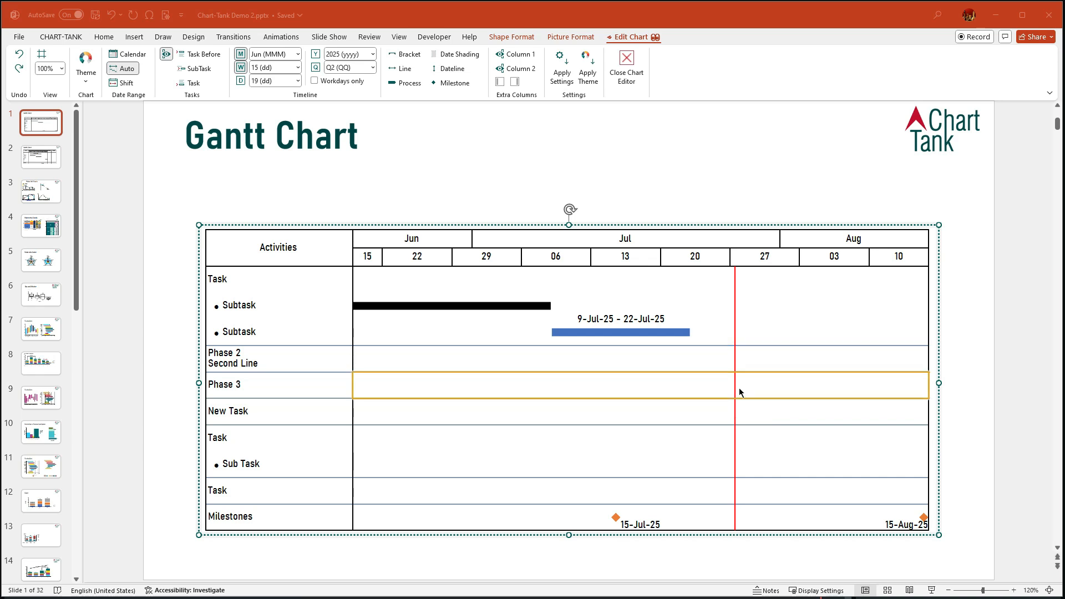
pyautogui.click(746, 426)
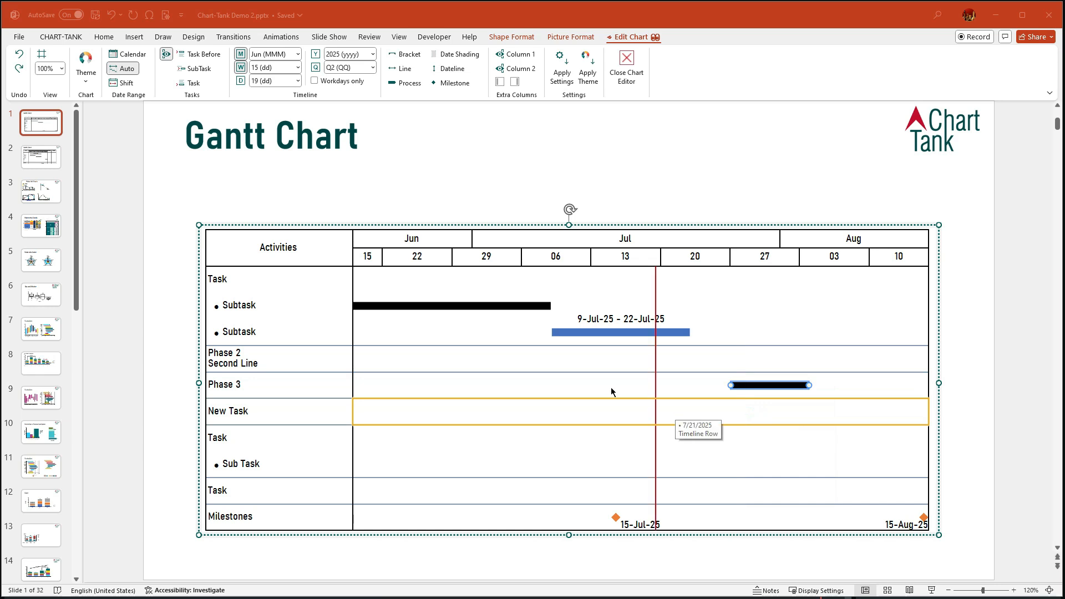
# - Copy both subtask bars together into the New Task and Task rows, with the blue copy running from 7/11/2025 to 7/24/2025
pyautogui.click(488, 305)
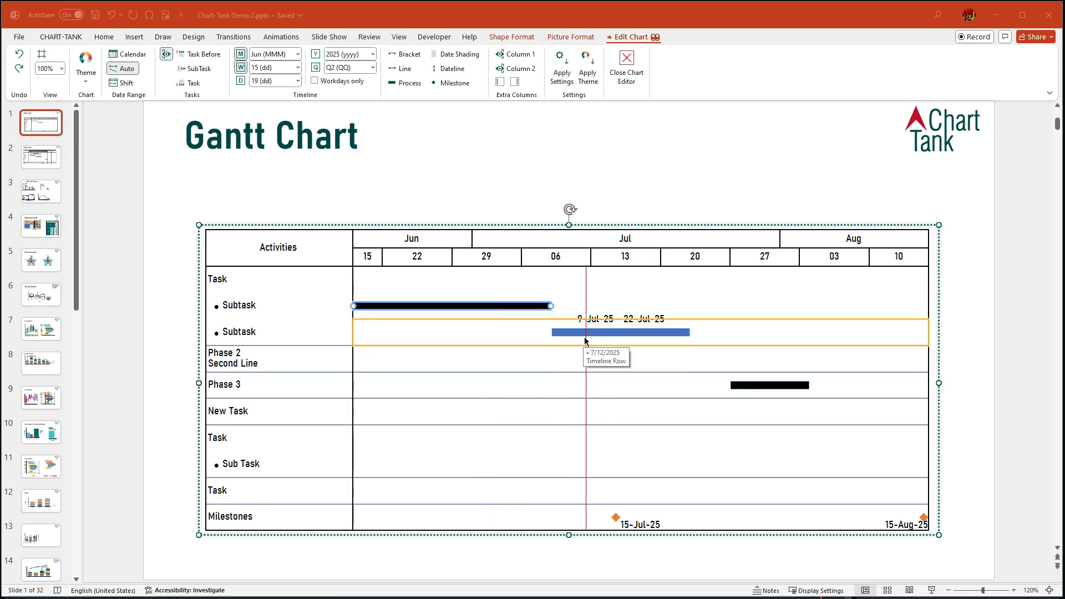
pyautogui.click(585, 332)
pyautogui.moveTo(584, 333); pyautogui.dragTo(606, 435)
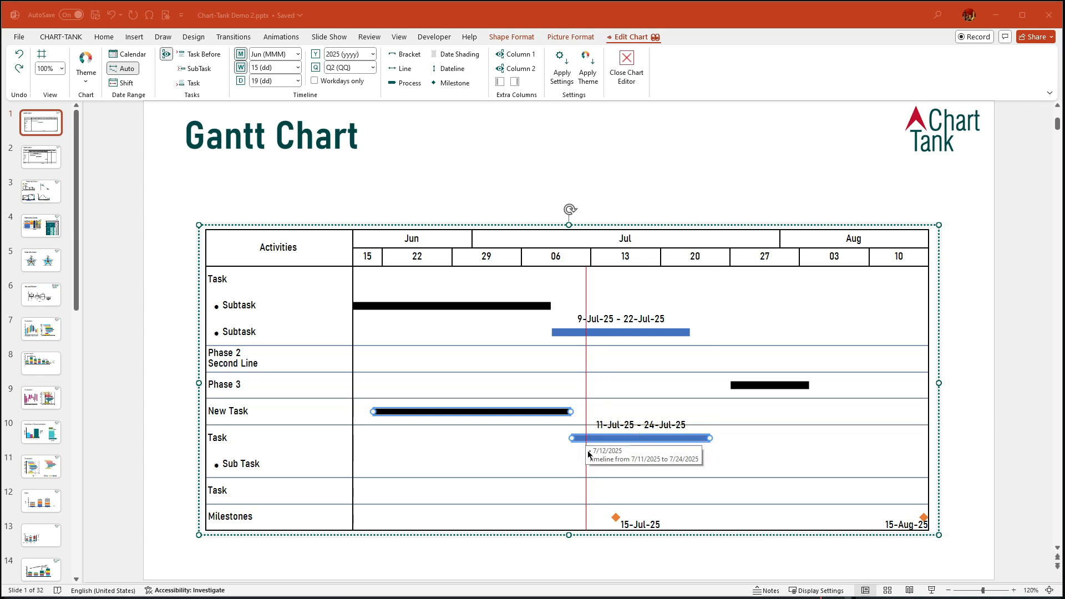
# - Draw a bar from 7/21/2025 to 8/4/2025 in the Task row just above Milestones
pyautogui.click(676, 488)
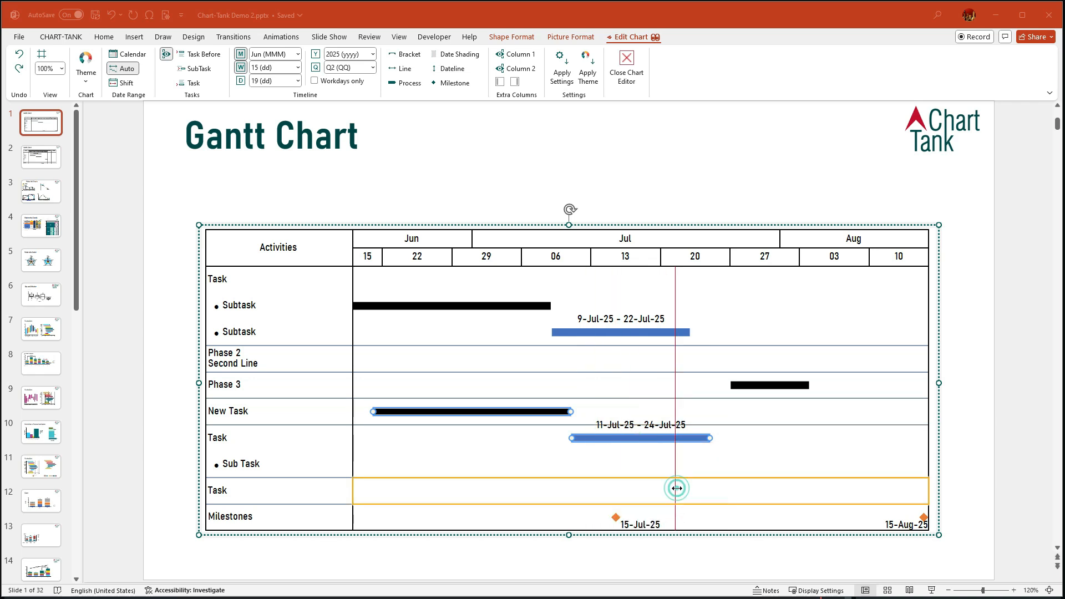
pyautogui.moveTo(676, 488); pyautogui.dragTo(813, 489)
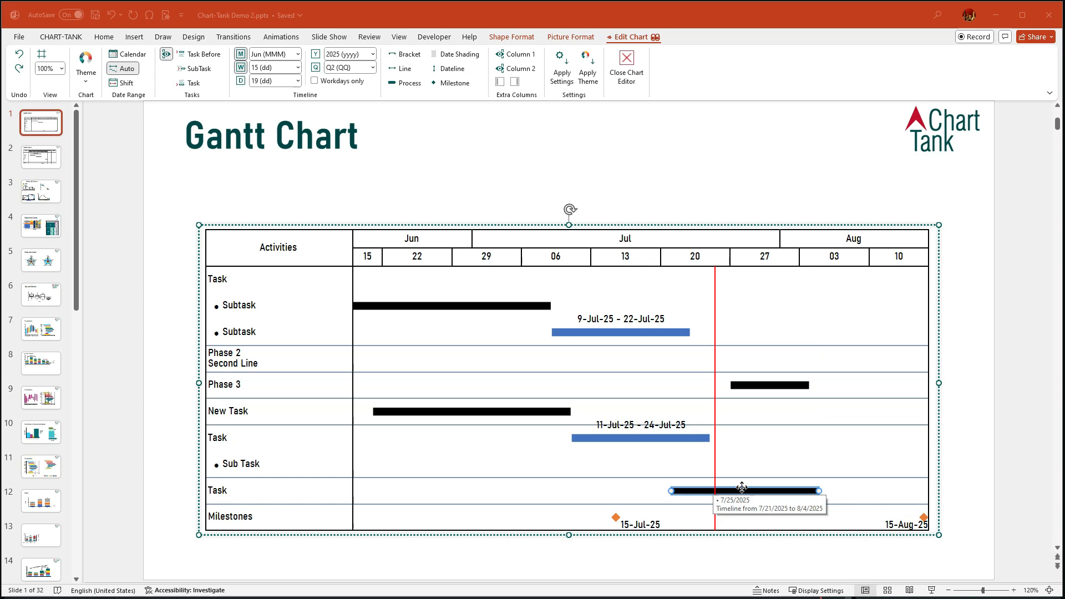
pyautogui.click(863, 485)
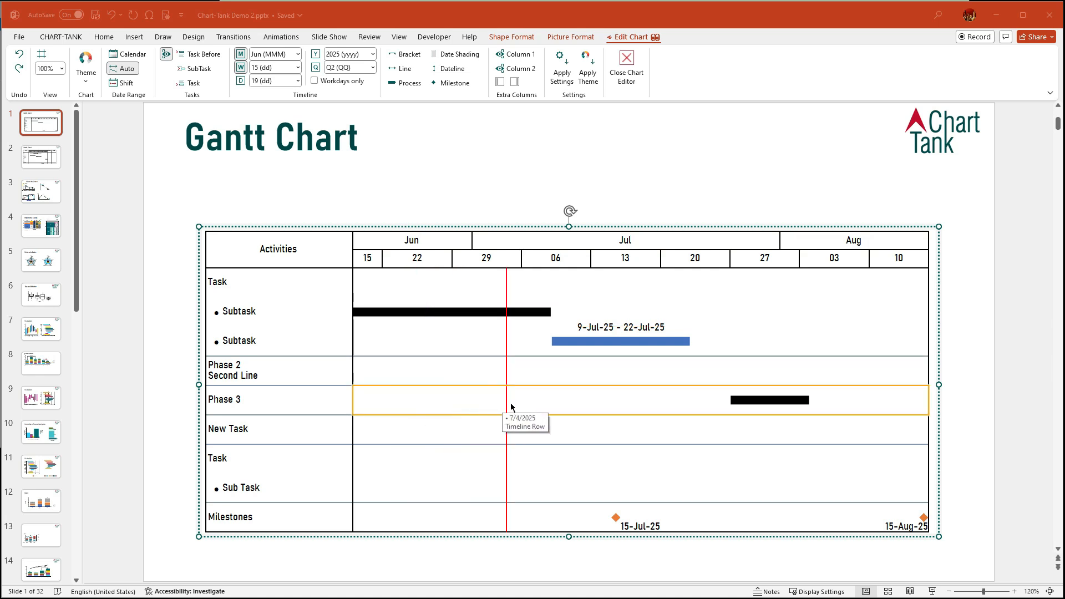
# - Insert a milestone at 7/9/2025 in the Phase 3 row and move it to 7/10/2025 in the New Task row
pyautogui.rightClick(553, 406)
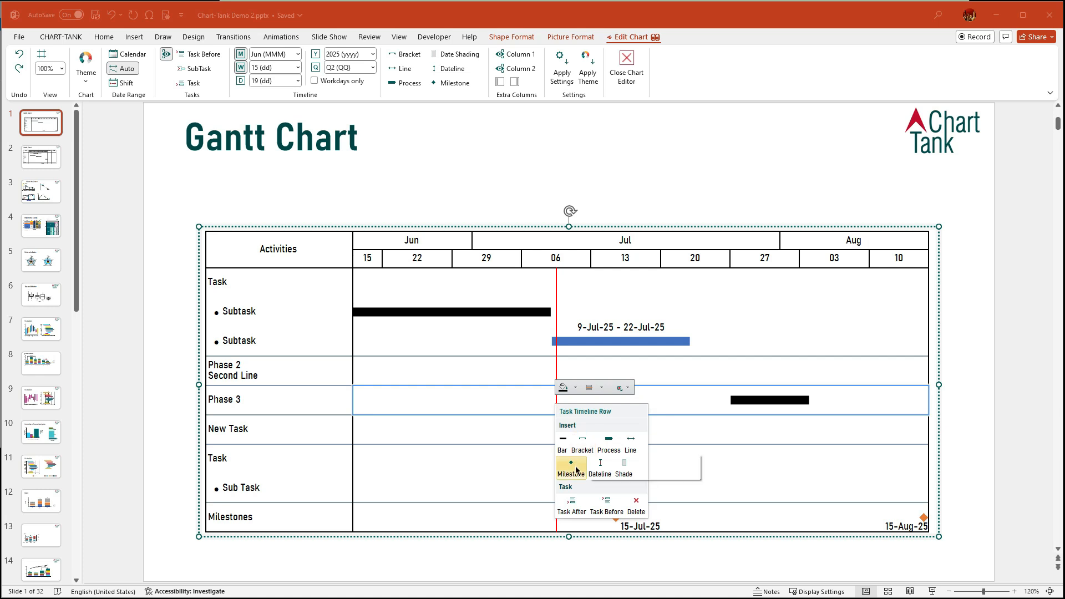
pyautogui.click(575, 468)
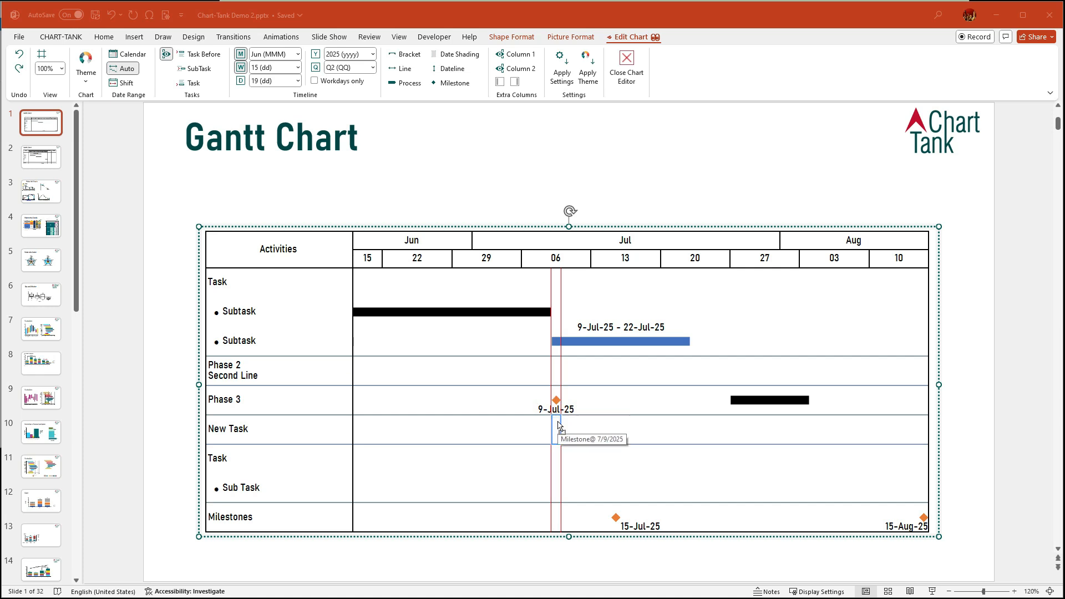
pyautogui.moveTo(558, 431); pyautogui.dragTo(565, 425)
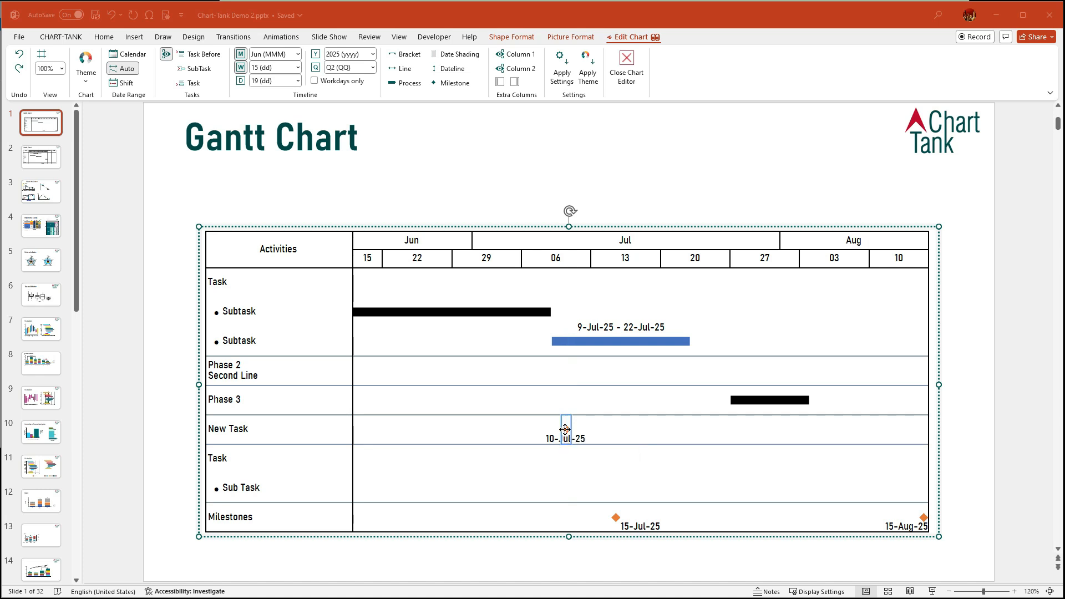
# - Change the fill colour of the milestone in the New Task row
pyautogui.rightClick(565, 429)
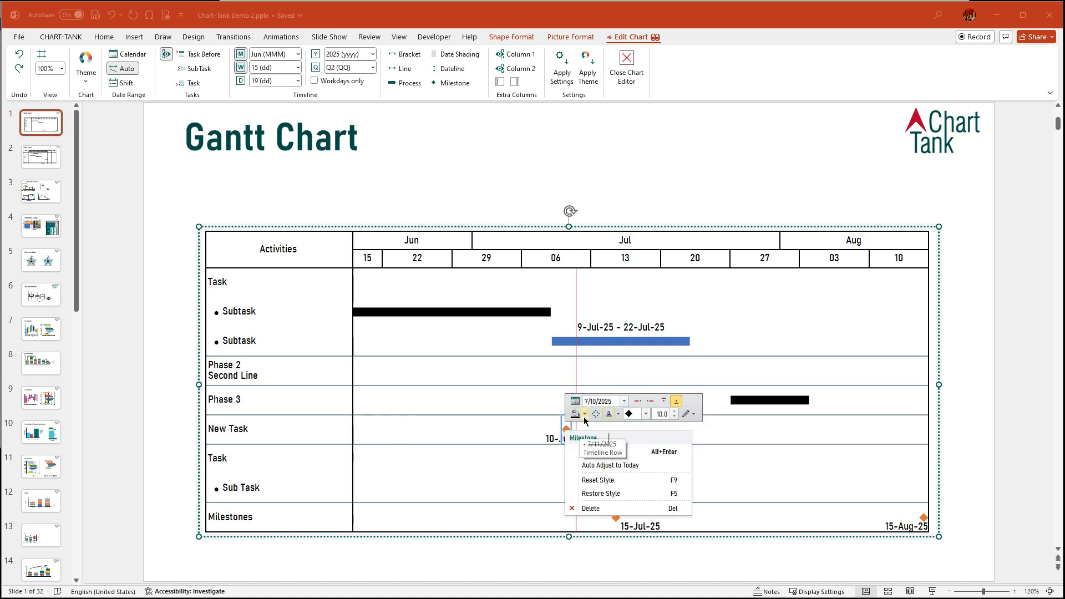
pyautogui.click(585, 414)
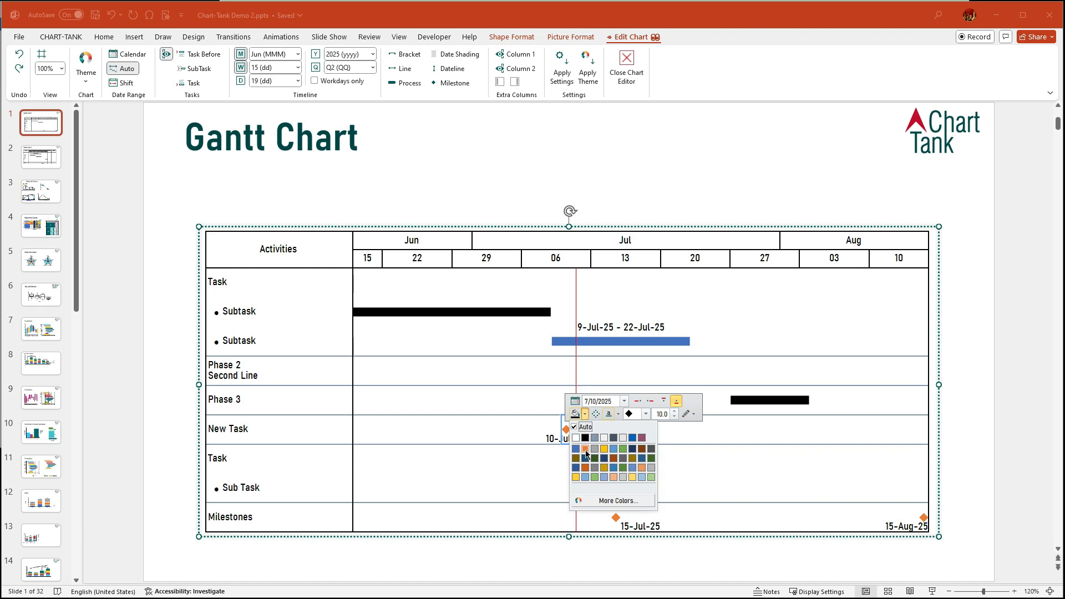
pyautogui.click(586, 468)
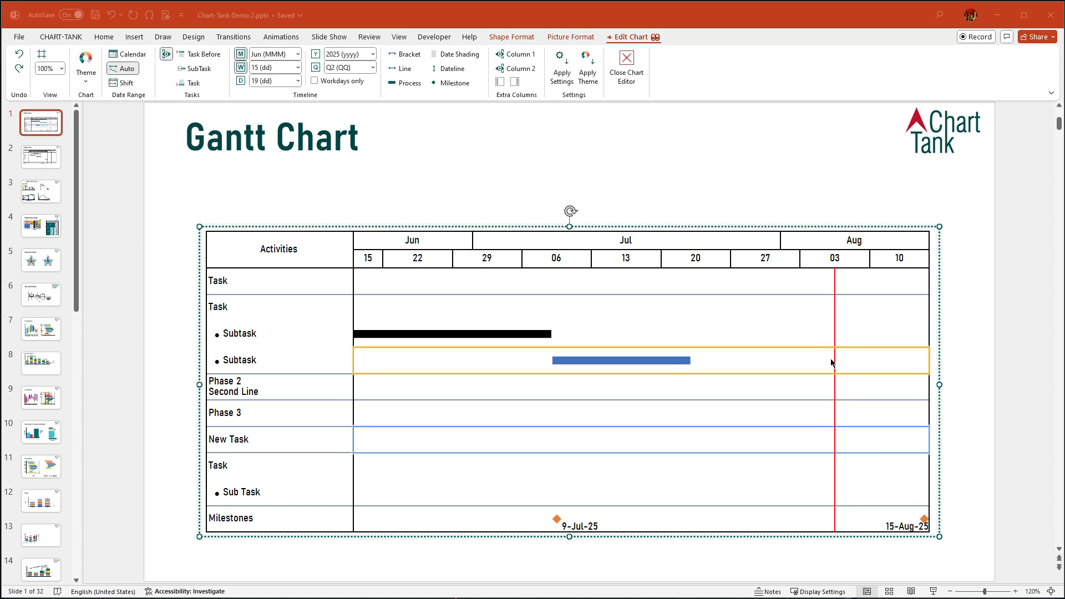
# - Insert date shading across the timeline from 8/6/2025 to 8/9/2025
pyautogui.rightClick(831, 363)
pyautogui.click(900, 420)
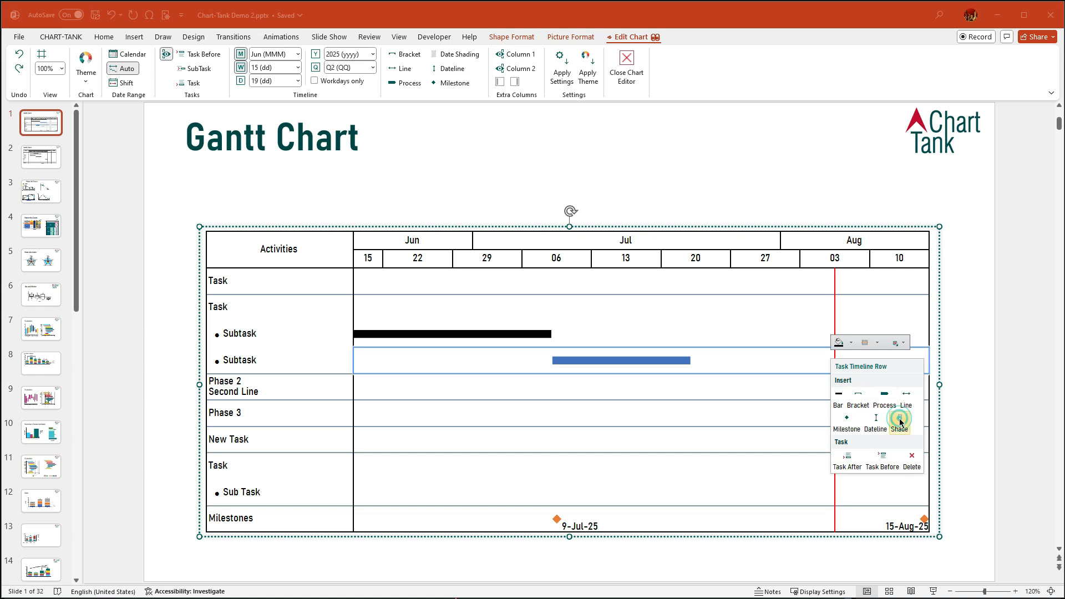
pyautogui.click(894, 440)
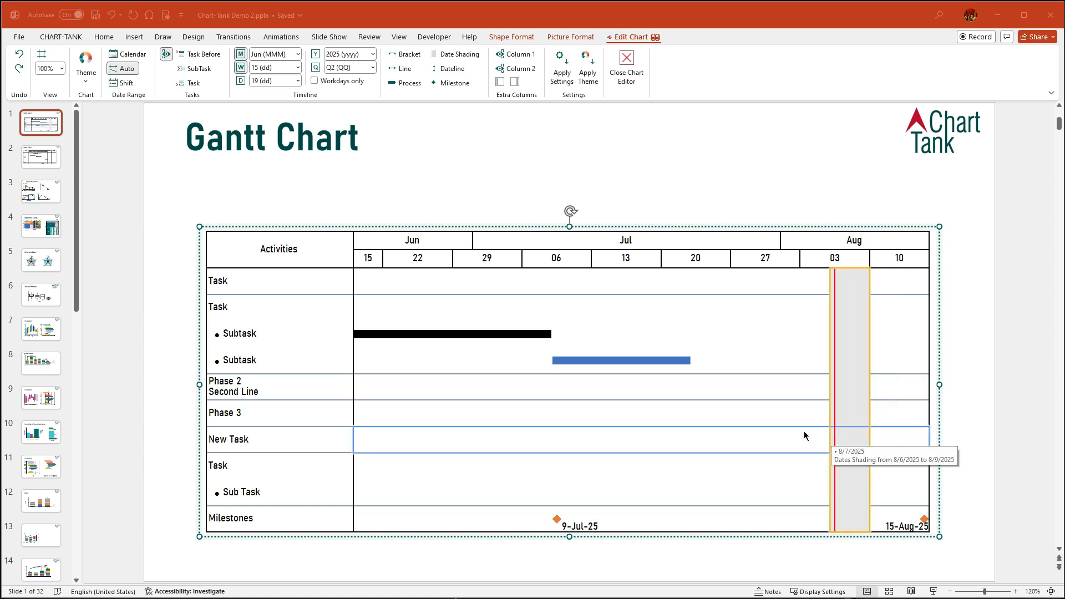
# - Insert a dateline across the timeline and move it to 7/23/2025
pyautogui.rightClick(715, 394)
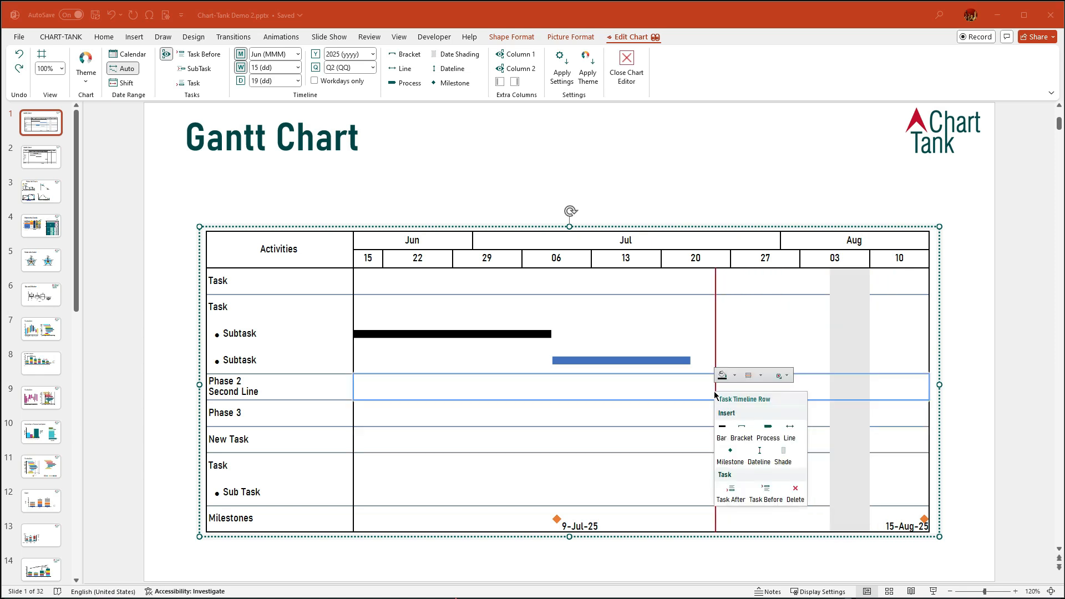
pyautogui.click(759, 451)
pyautogui.click(716, 392)
pyautogui.moveTo(716, 395); pyautogui.dragTo(695, 399)
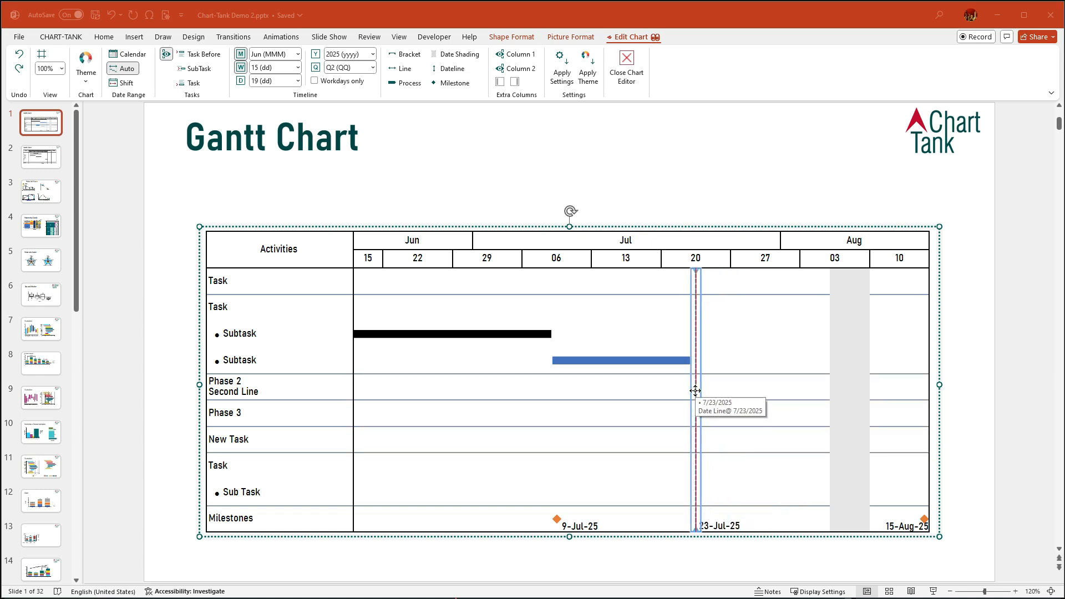
# - Insert a process shape in the Phase 3 row from about 6/24/2025 and a line in the New Task row from about 7/4/2025
pyautogui.rightClick(406, 411)
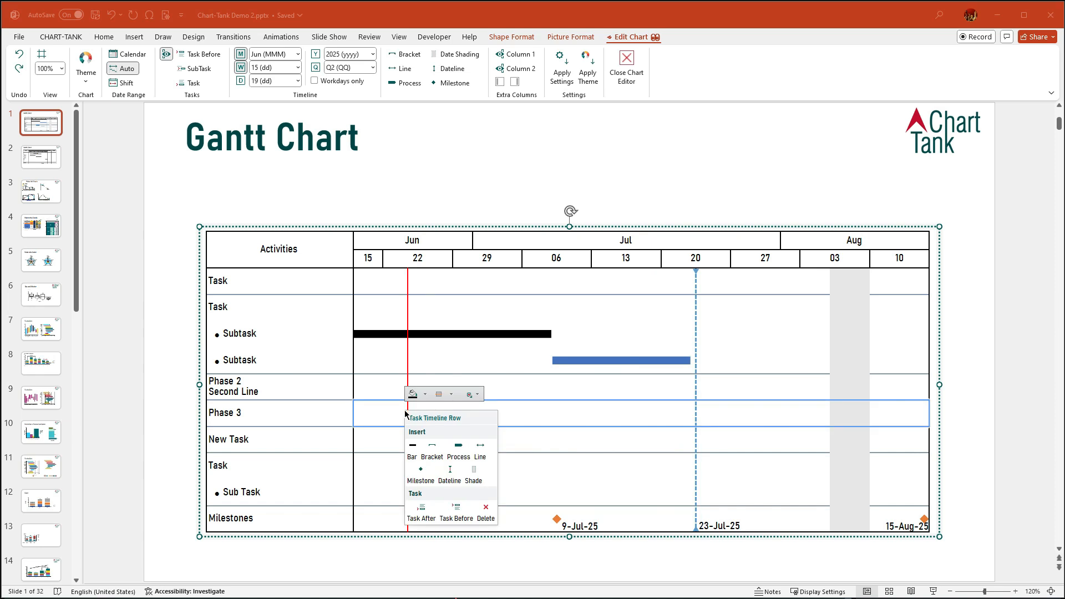
pyautogui.click(463, 458)
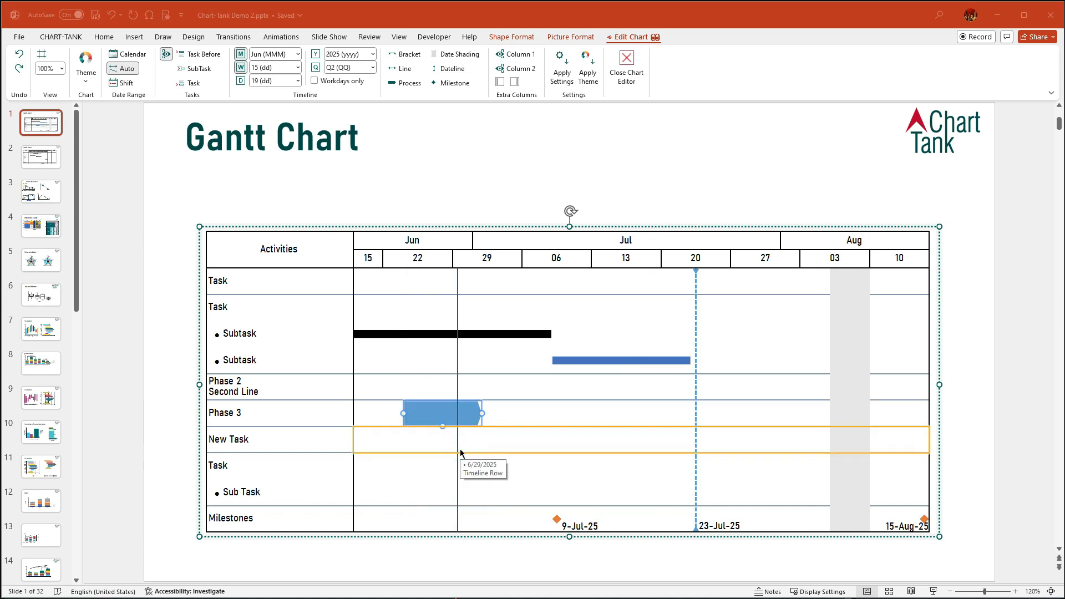
pyautogui.rightClick(505, 442)
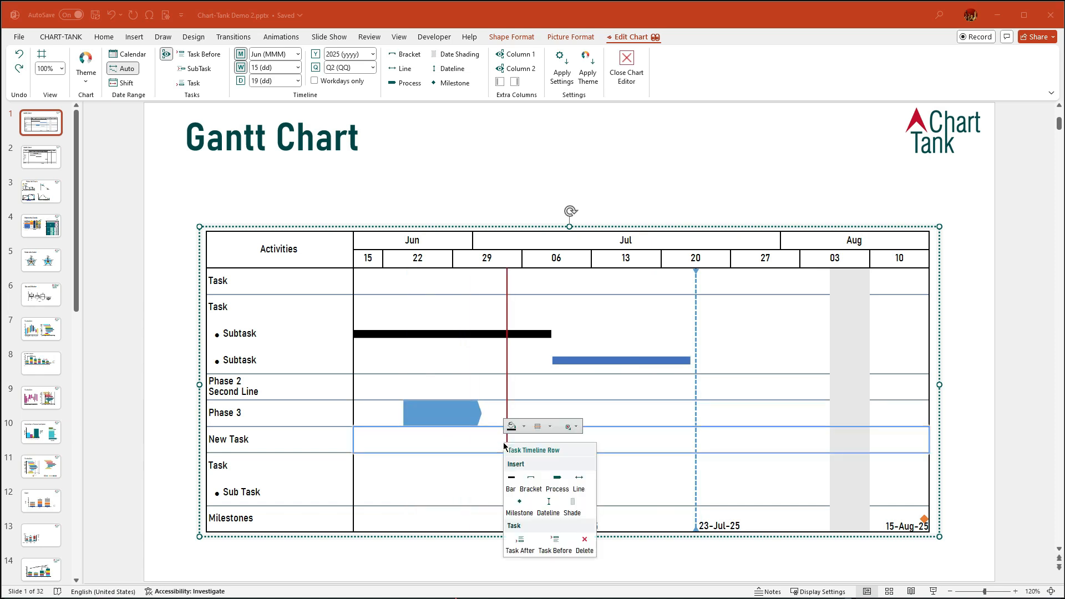
pyautogui.click(577, 482)
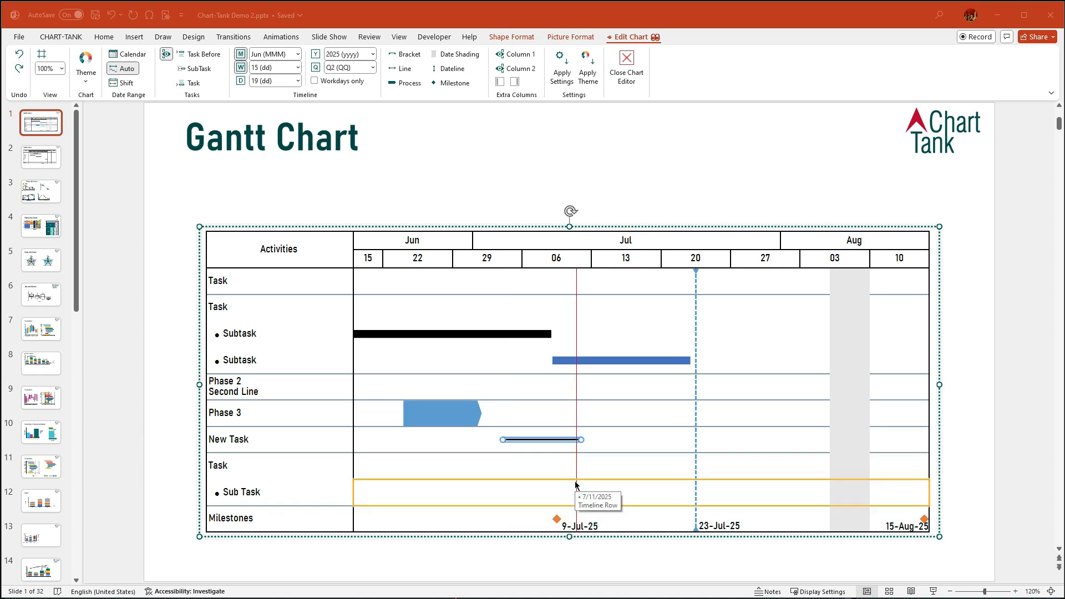
# - Insert a bracket in the Task row above the subtasks and auto-adjust it to span both subtask bars, from 19-Jun-25 to 22-Jul-25
pyautogui.rightClick(491, 308)
pyautogui.click(516, 348)
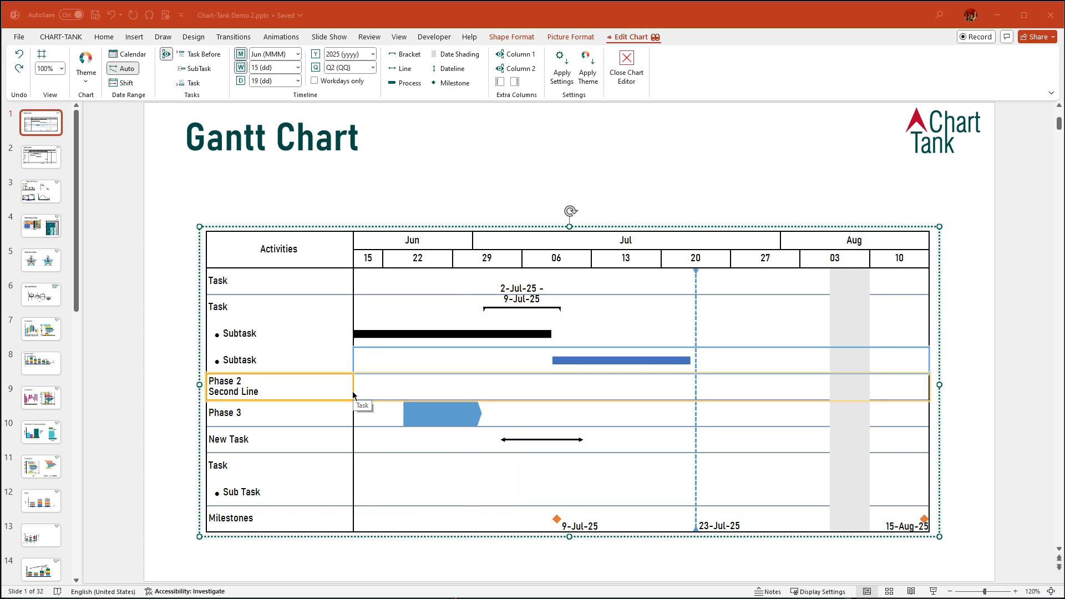
pyautogui.click(558, 309)
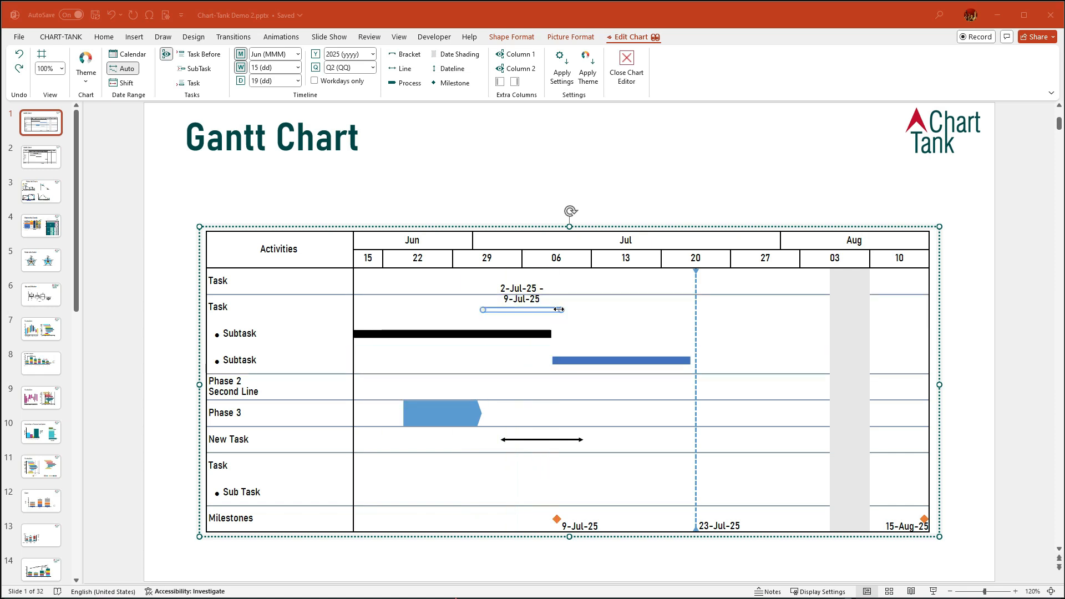
pyautogui.rightClick(558, 310)
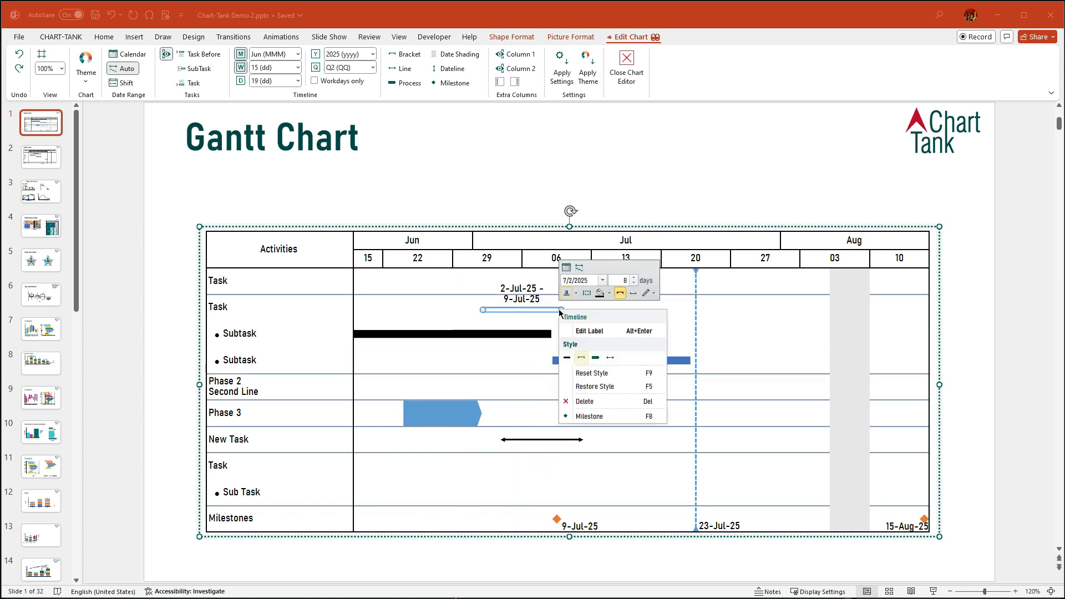
pyautogui.click(579, 268)
pyautogui.click(785, 392)
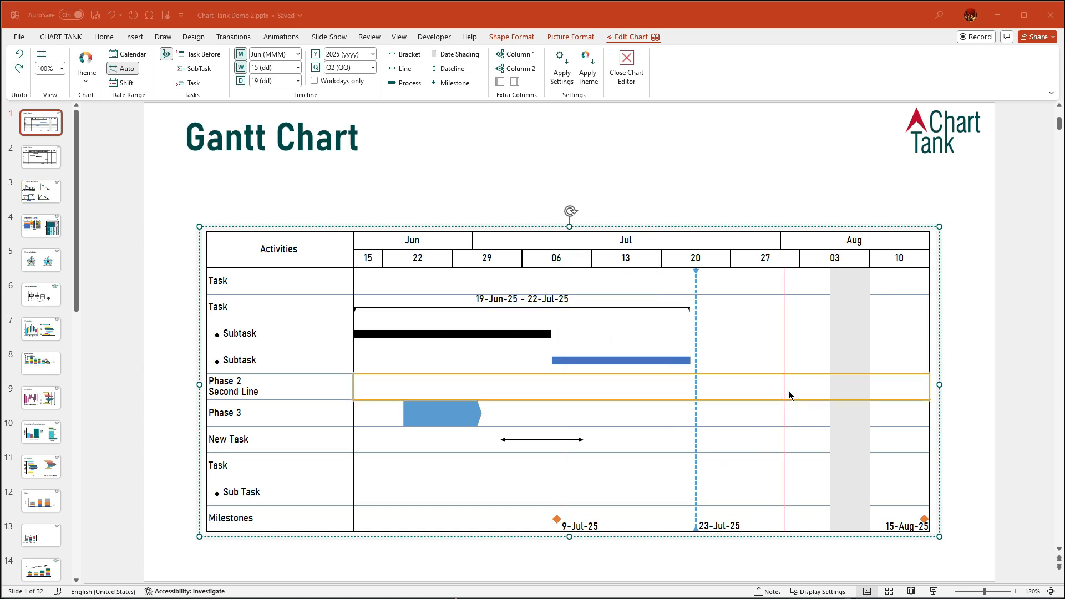